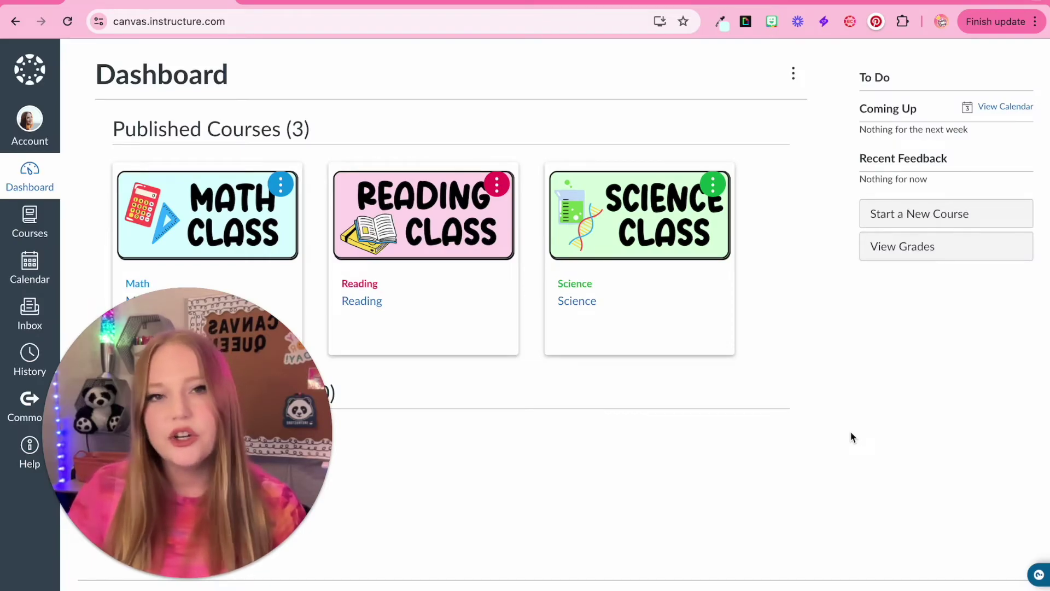
Step: Show the Courses list with Math, Reading and Science
{"action": "left_click", "coordinate": [42, 232]}
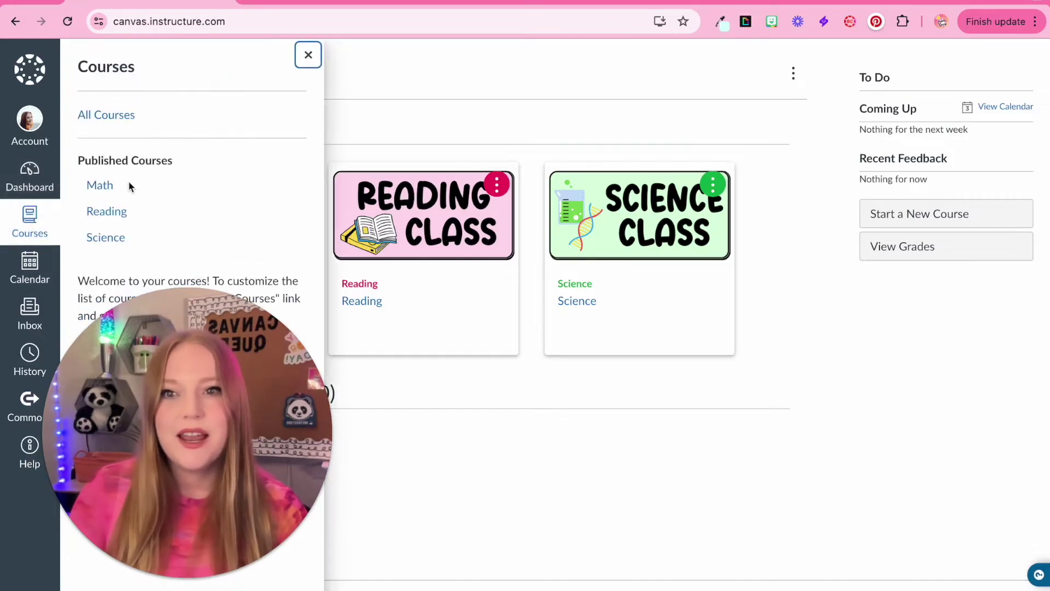
Step: Close the Courses list and begin creating a new course from the Dashboard
{"action": "left_click", "coordinate": [813, 407]}
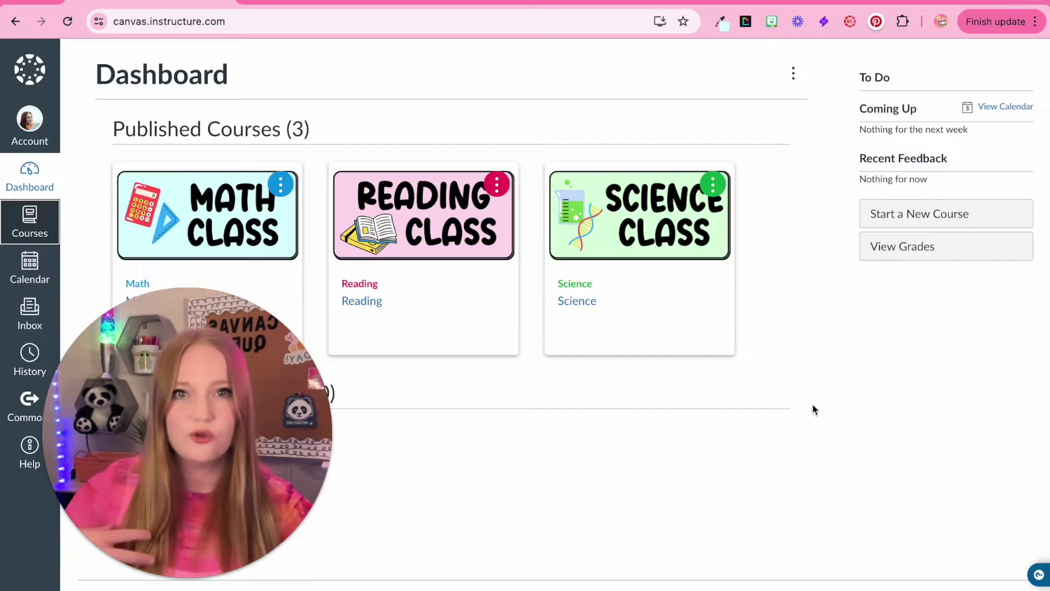
{"action": "left_click", "coordinate": [895, 221]}
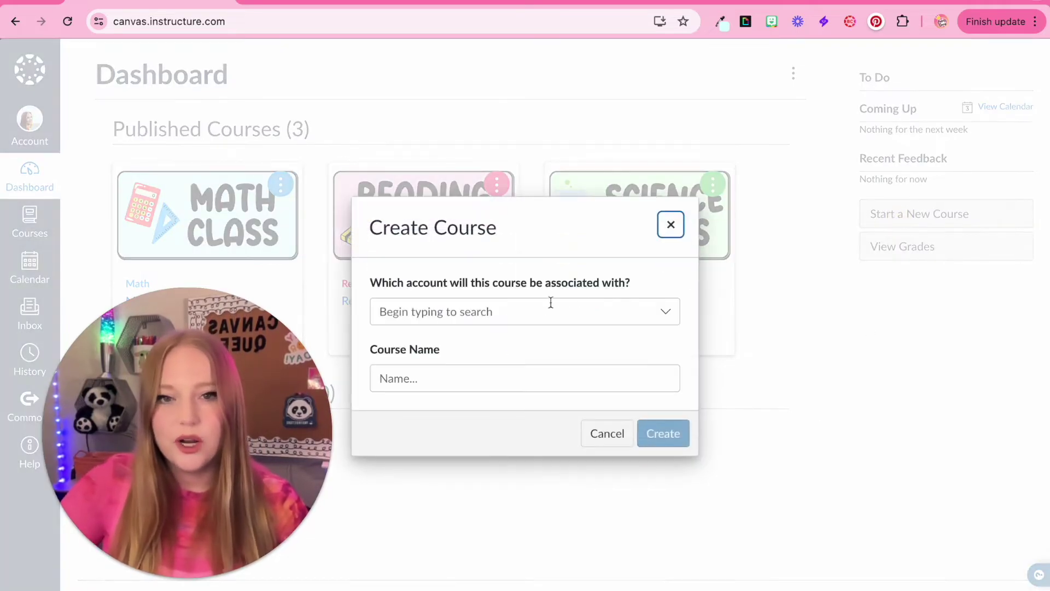
Step: Create 'Sandbox Course 2024' under the Manually-Created Courses account
{"action": "left_click", "coordinate": [504, 314]}
{"action": "left_click", "coordinate": [468, 344]}
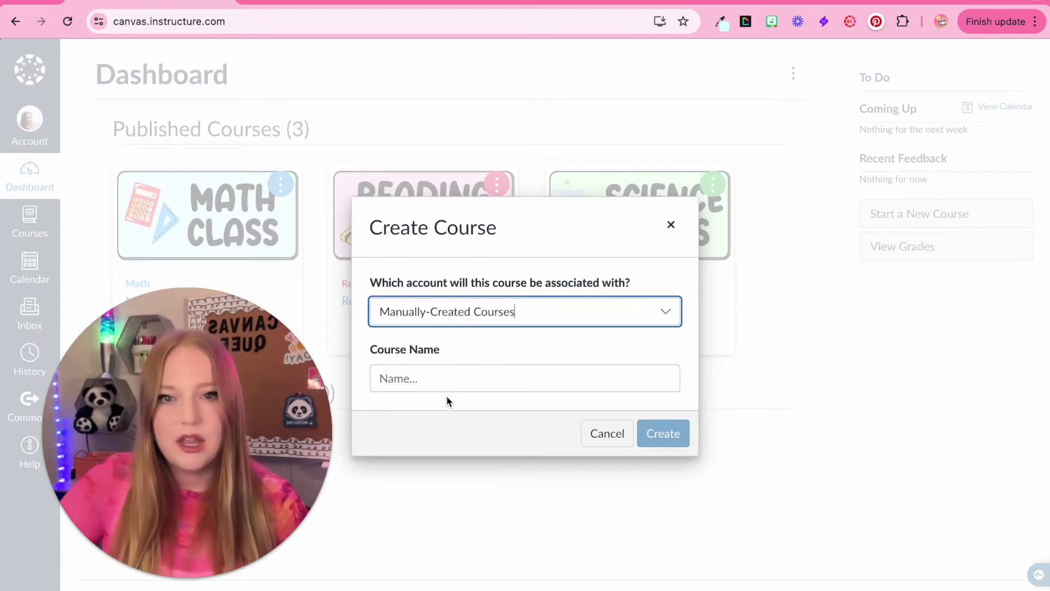
{"action": "left_click", "coordinate": [448, 379]}
{"action": "type", "text": "San"}
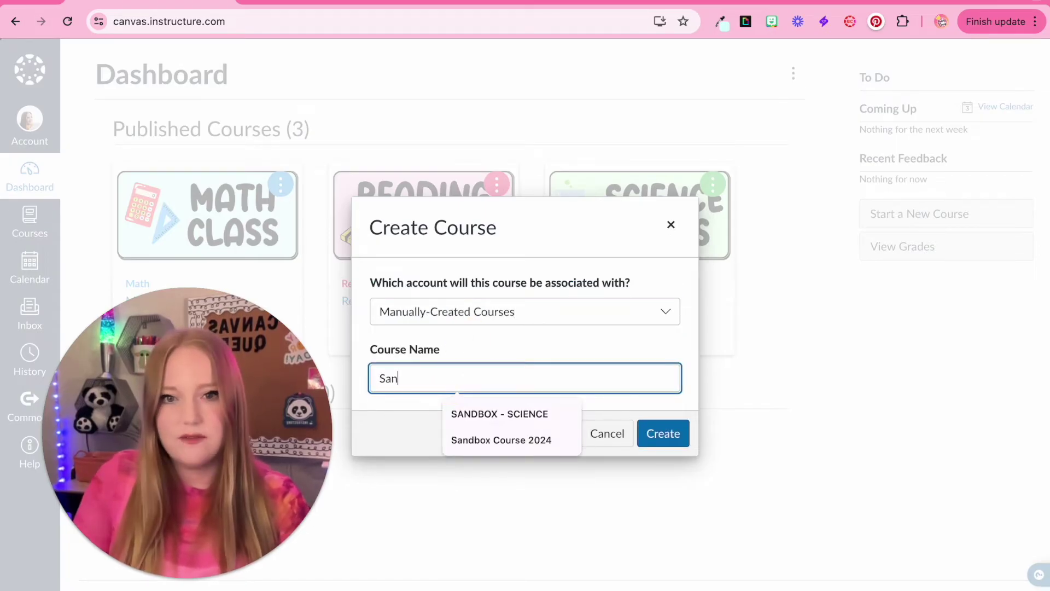
{"action": "type", "text": "dbox Course 2024"}
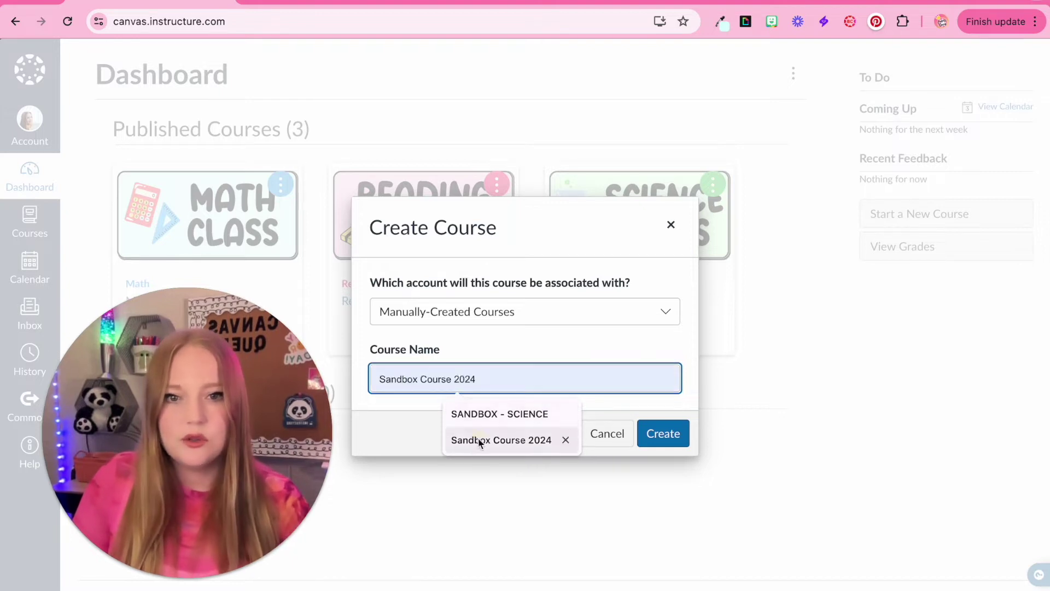
{"action": "left_click", "coordinate": [481, 439]}
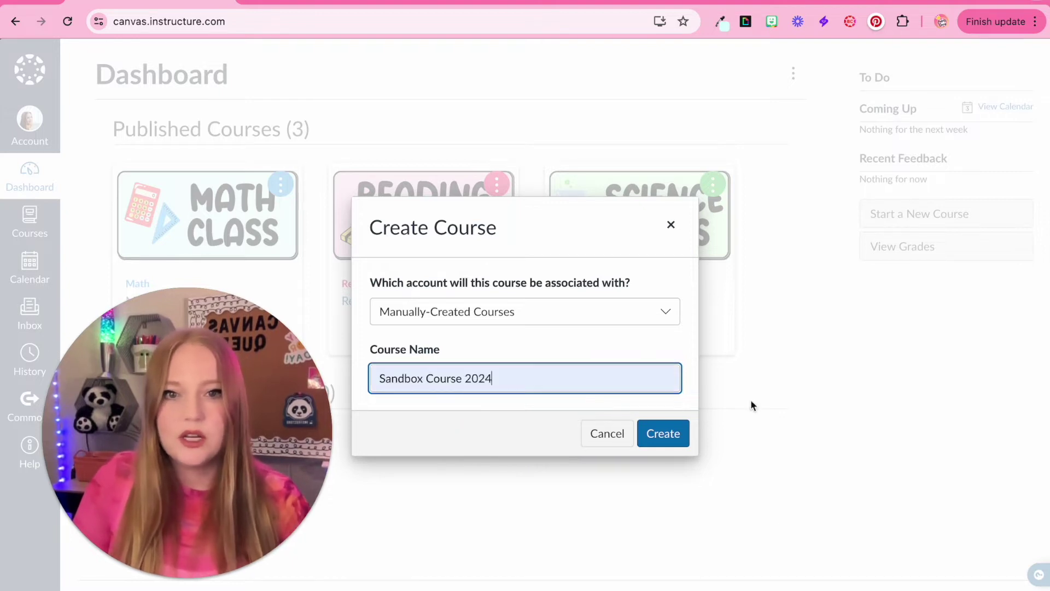
{"action": "left_click", "coordinate": [673, 434]}
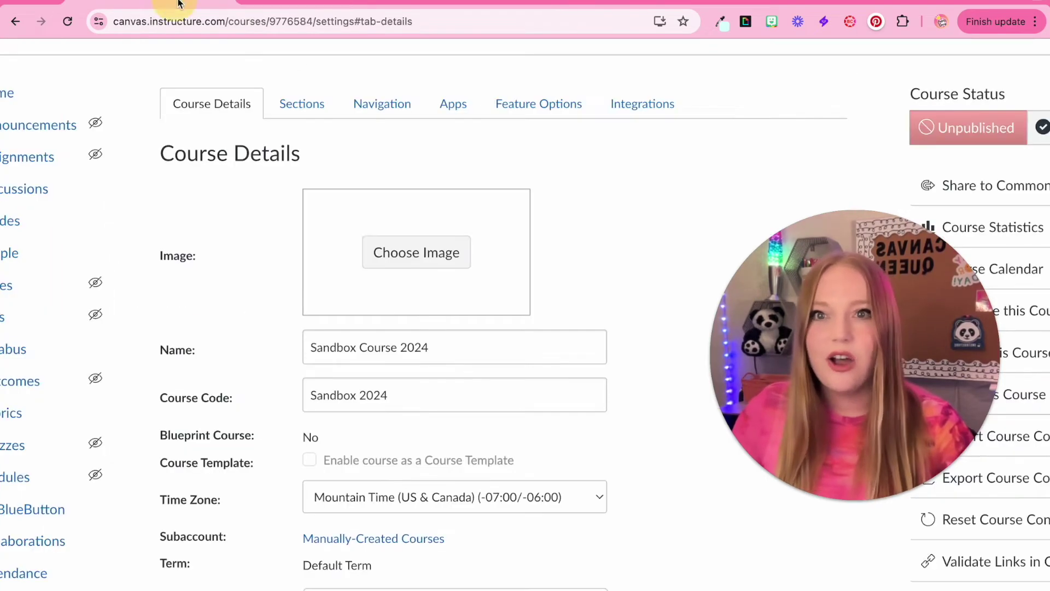
Step: Start choosing a course image in the Sandbox Course 2024 Course Details
{"action": "left_click", "coordinate": [394, 264]}
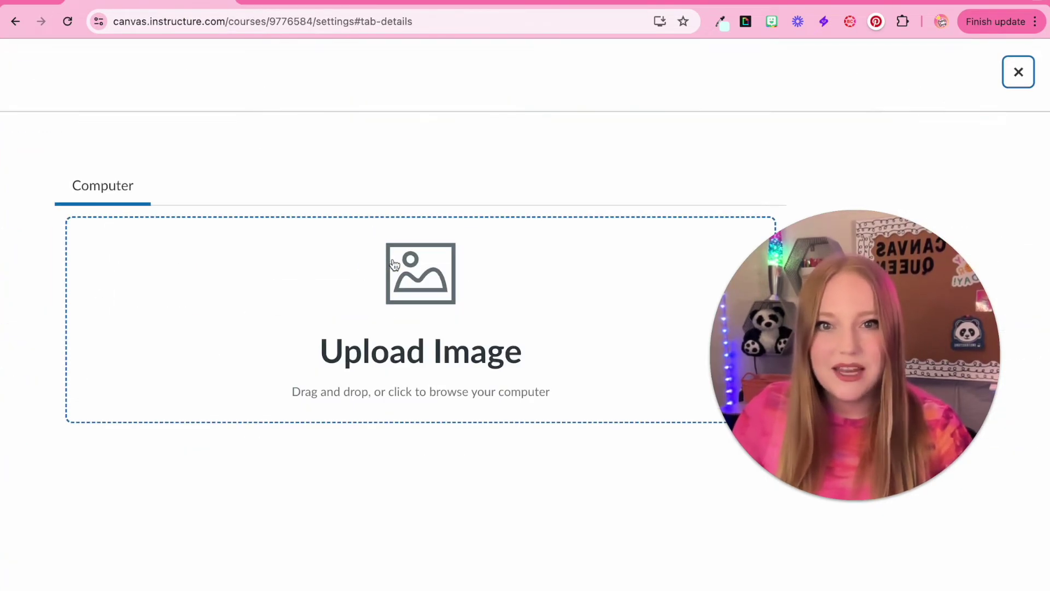
Step: Upload 1.png from the CANVAS COURSE CARDS folder as the course image
{"action": "left_click", "coordinate": [374, 320]}
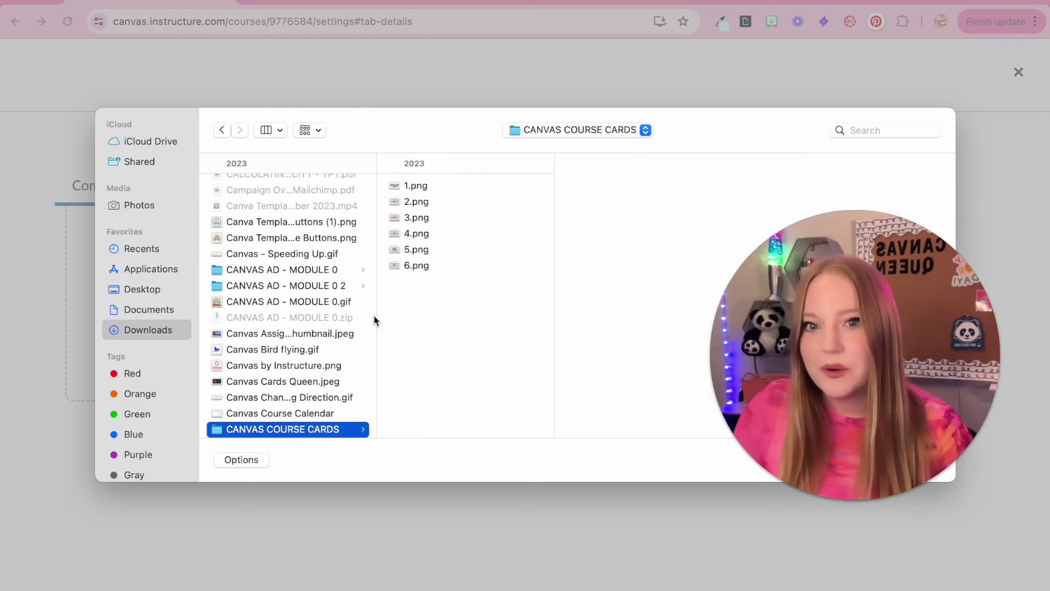
{"action": "left_click", "coordinate": [431, 188]}
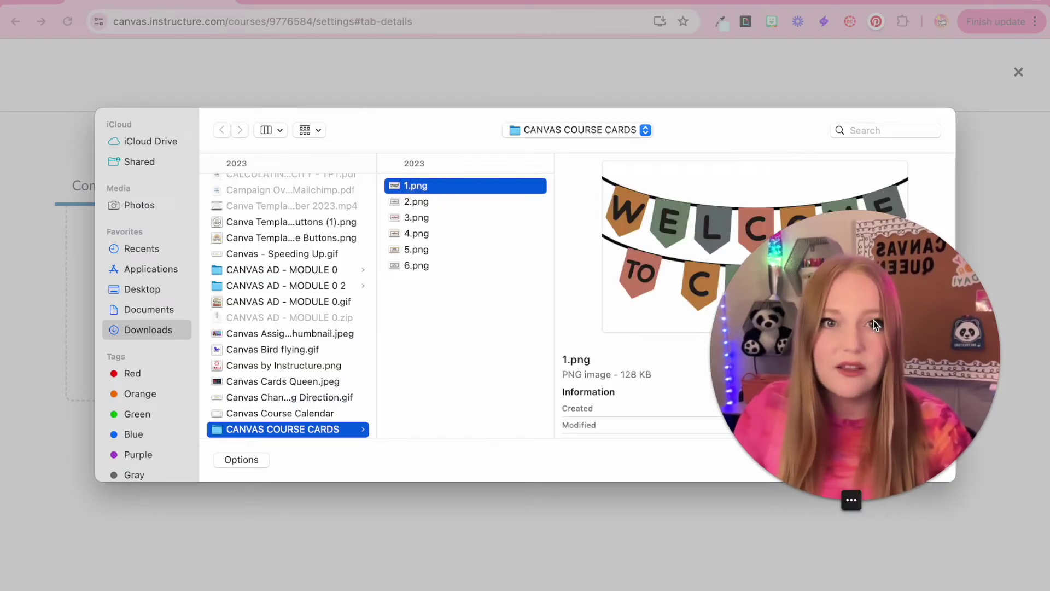
{"action": "double_click", "coordinate": [447, 190]}
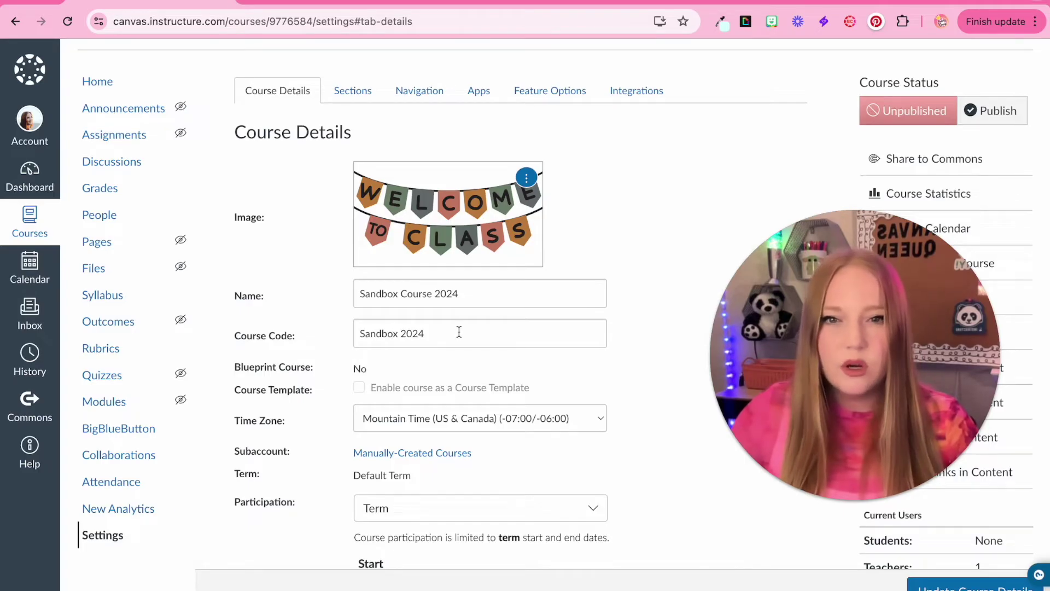
{"action": "left_click", "coordinate": [459, 331]}
Step: Keep the course code Sandbox 2024 and set the time zone to Pacific Time
{"action": "left_click_drag", "start_coordinate": [459, 332], "coordinate": [340, 335]}
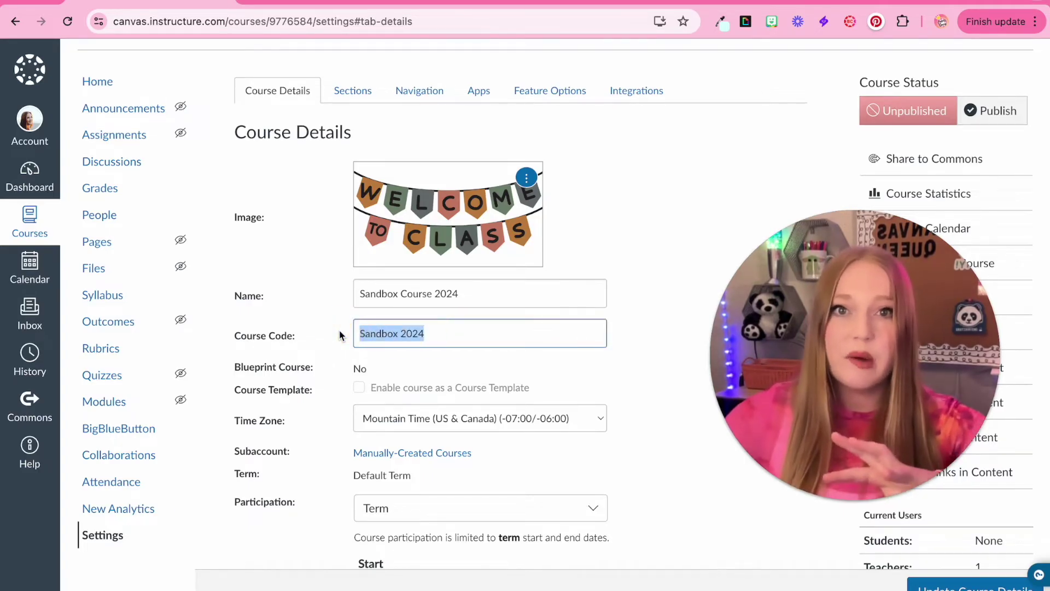
{"action": "left_click", "coordinate": [655, 389]}
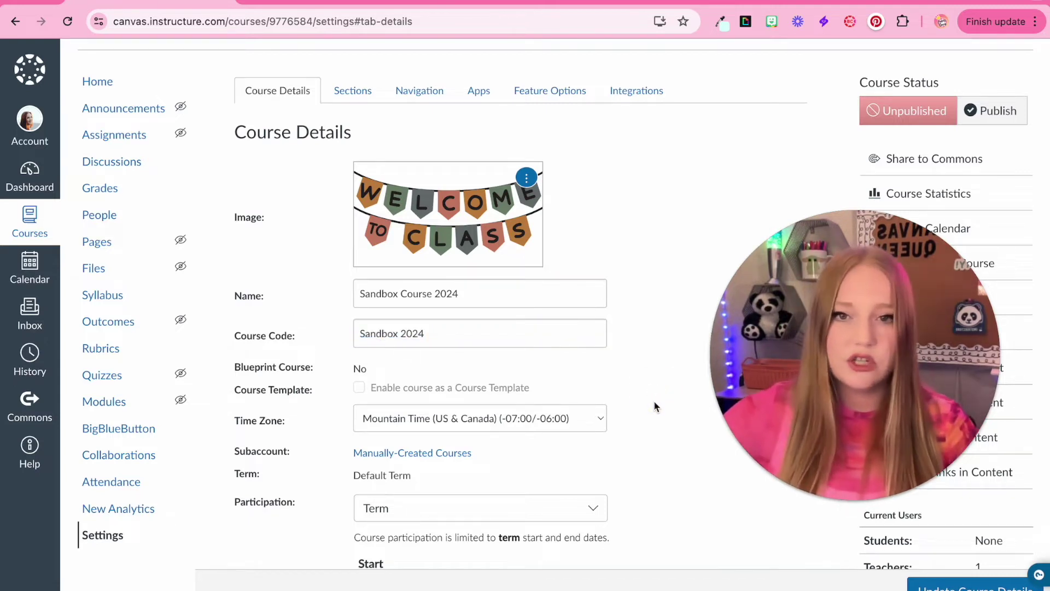
{"action": "scroll", "coordinate": [654, 405], "scroll_direction": "down", "scroll_amount": 1}
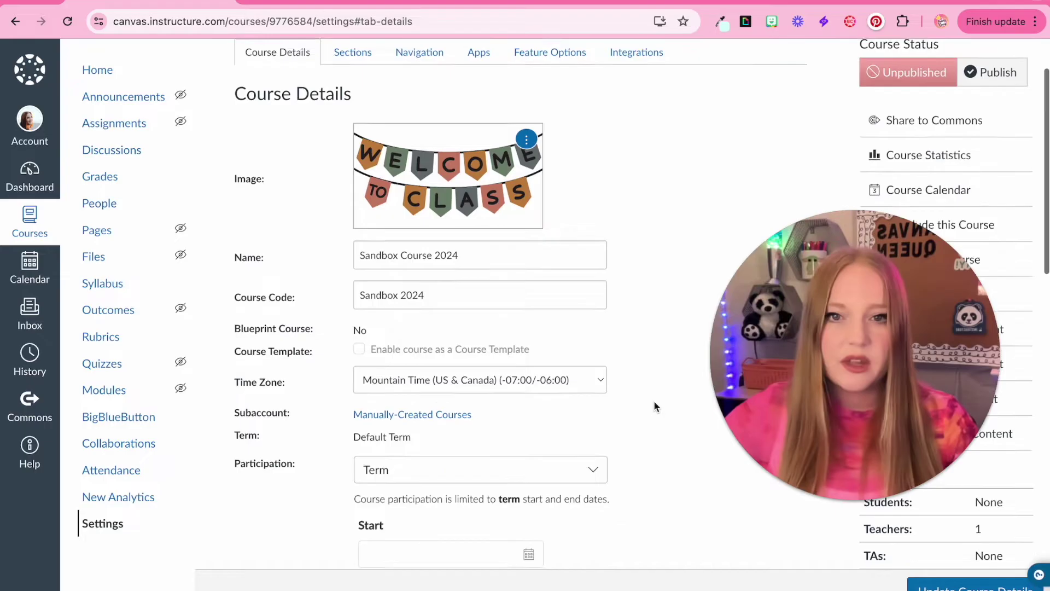
{"action": "left_click", "coordinate": [381, 381]}
{"action": "left_click", "coordinate": [427, 342]}
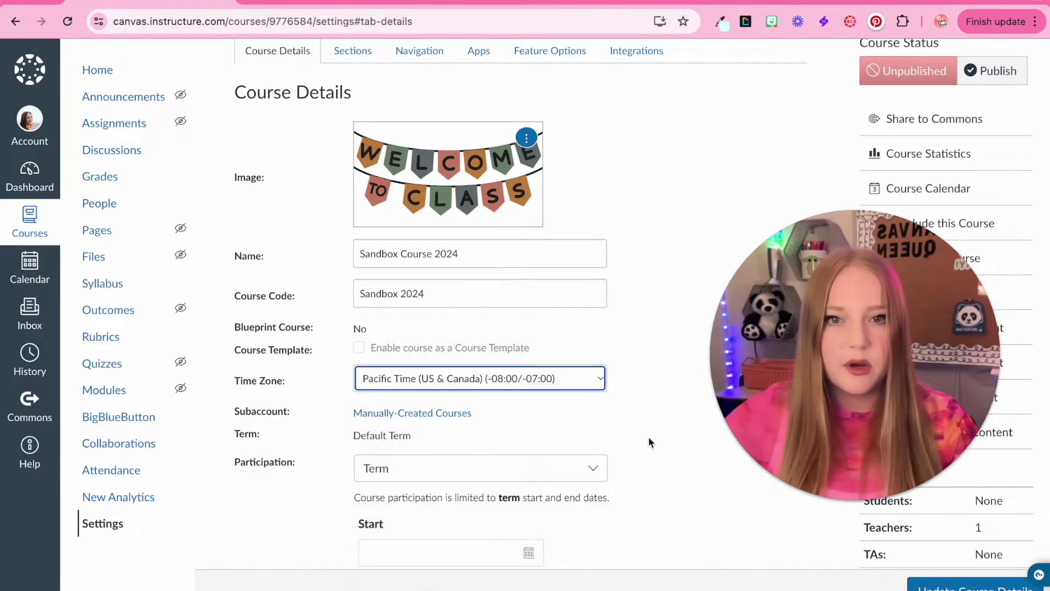
Step: Set Participation to Course instead of Term
{"action": "scroll", "coordinate": [648, 439], "scroll_direction": "down", "scroll_amount": 3}
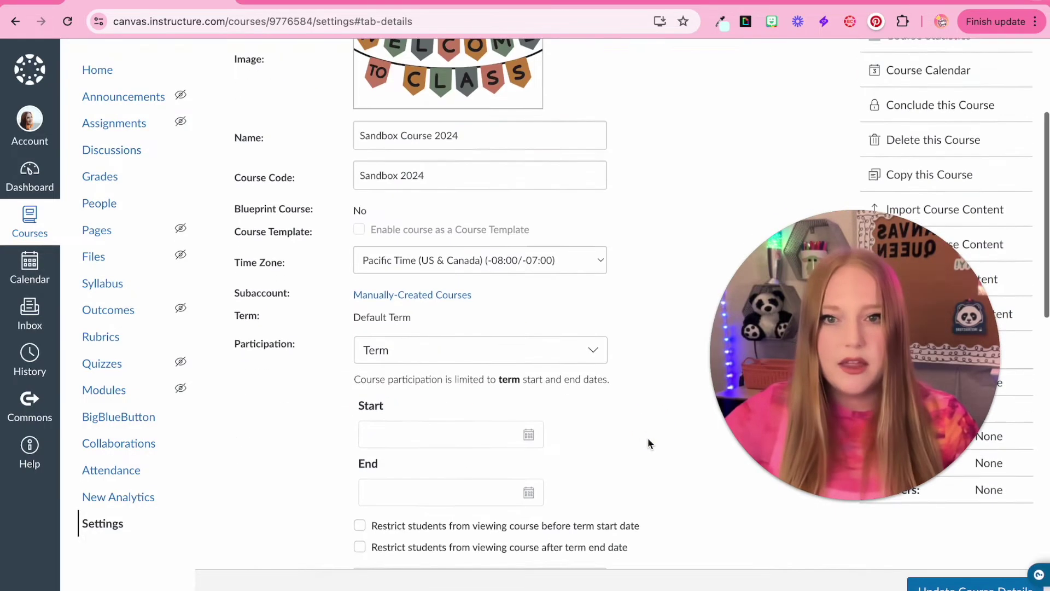
{"action": "scroll", "coordinate": [648, 439], "scroll_direction": "down", "scroll_amount": 3}
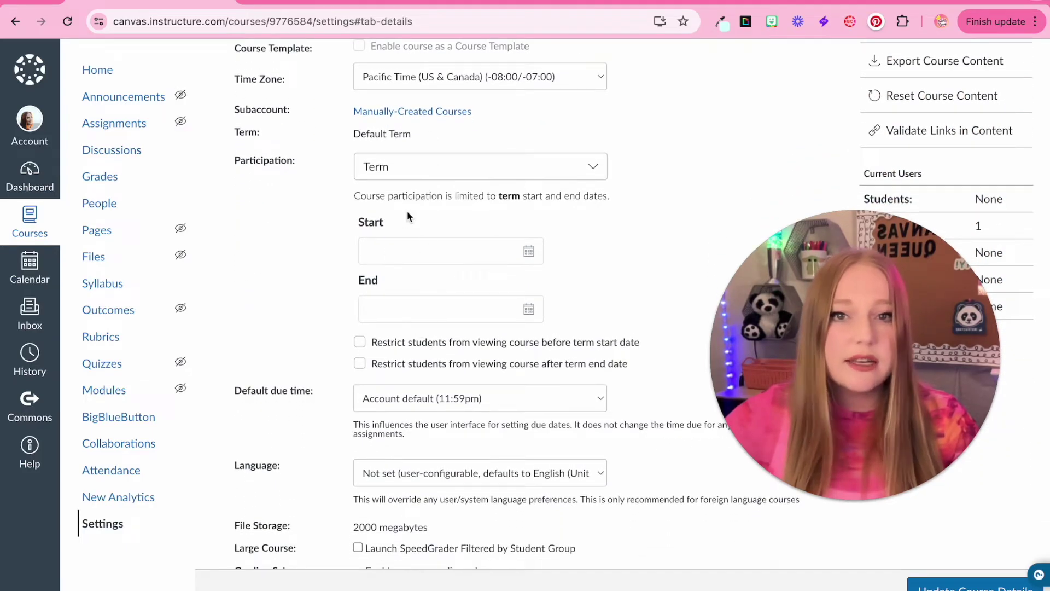
{"action": "left_click", "coordinate": [402, 164]}
{"action": "left_click", "coordinate": [388, 220]}
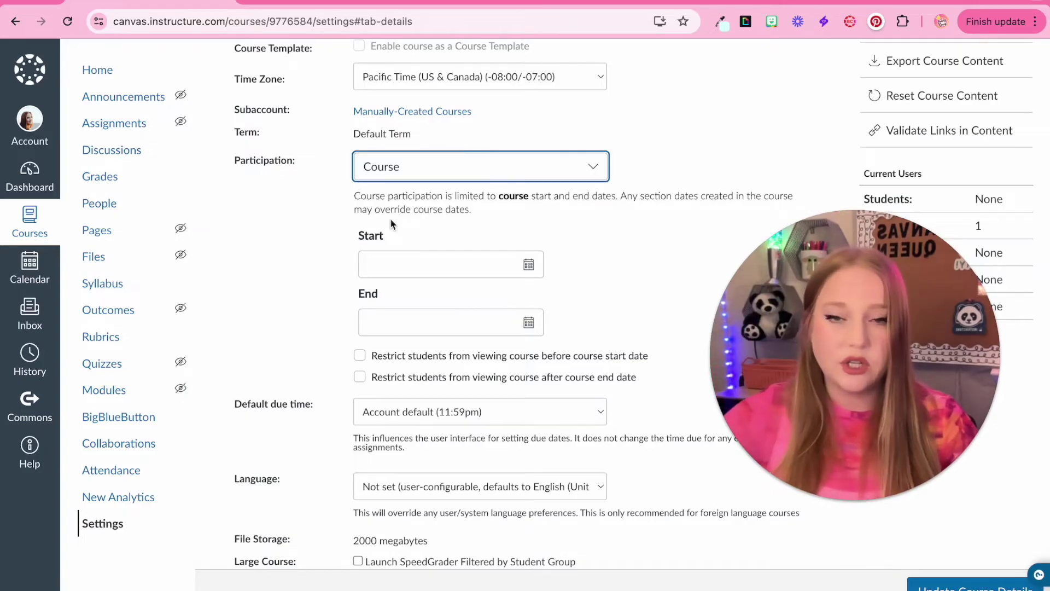
{"action": "left_click", "coordinate": [395, 264]}
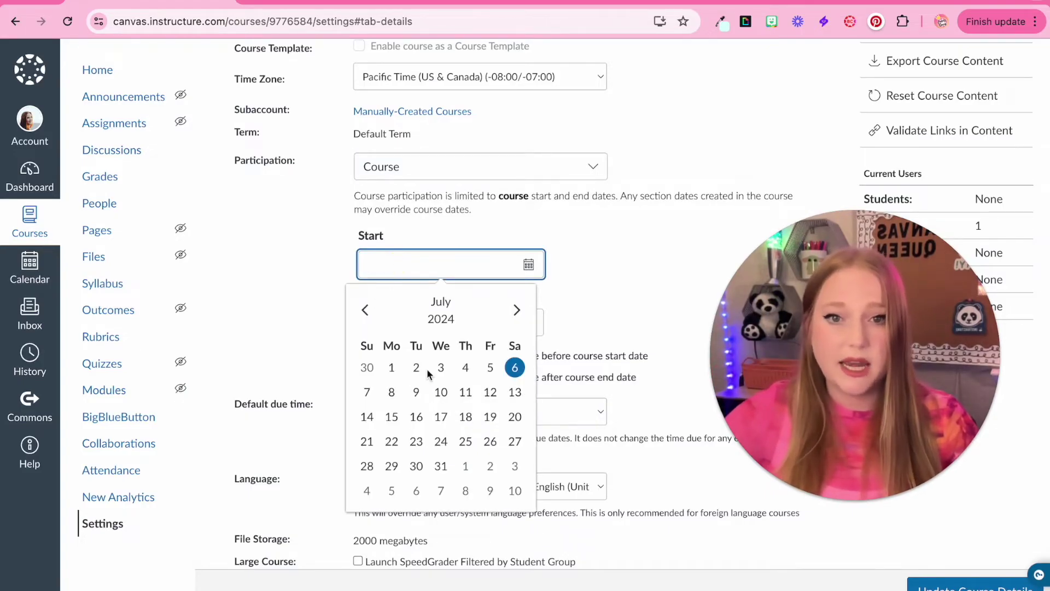
Step: Set the course to start Aug 12, 2024 and end Dec 20, 2024
{"action": "left_click", "coordinate": [516, 310]}
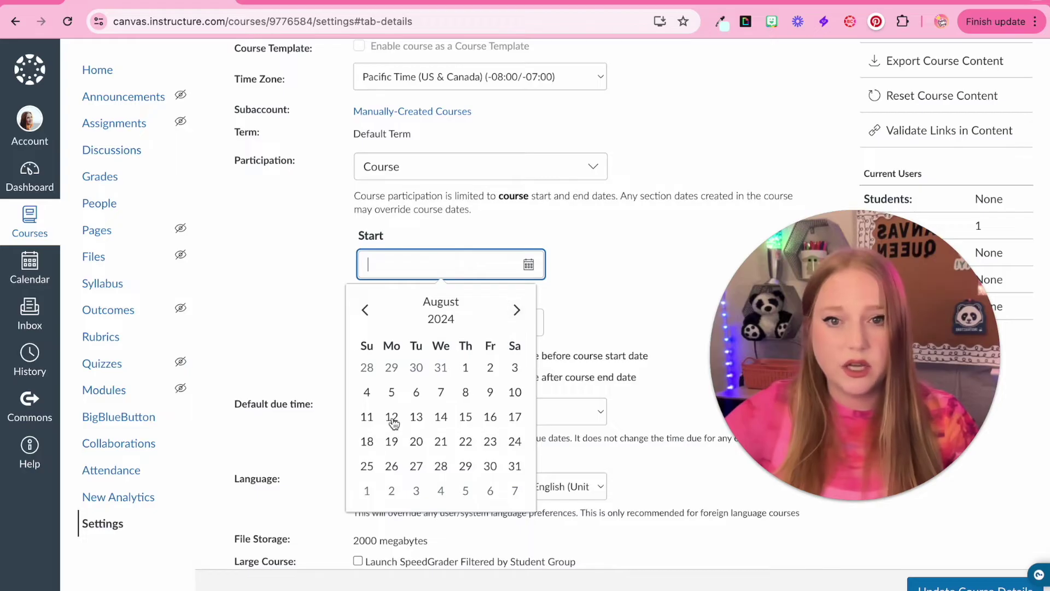
{"action": "left_click", "coordinate": [392, 419]}
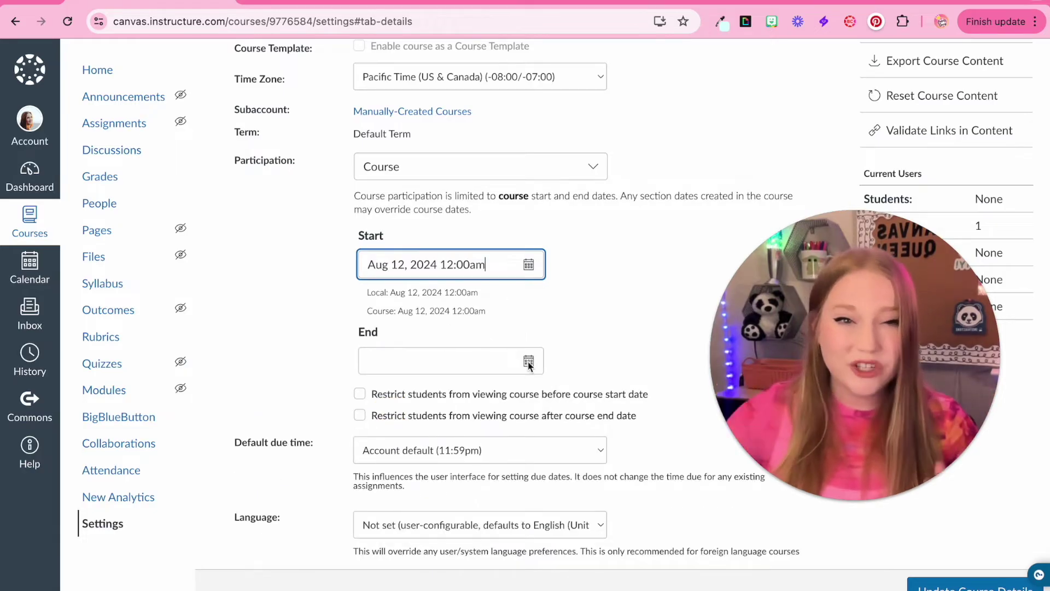
{"action": "left_click", "coordinate": [528, 362]}
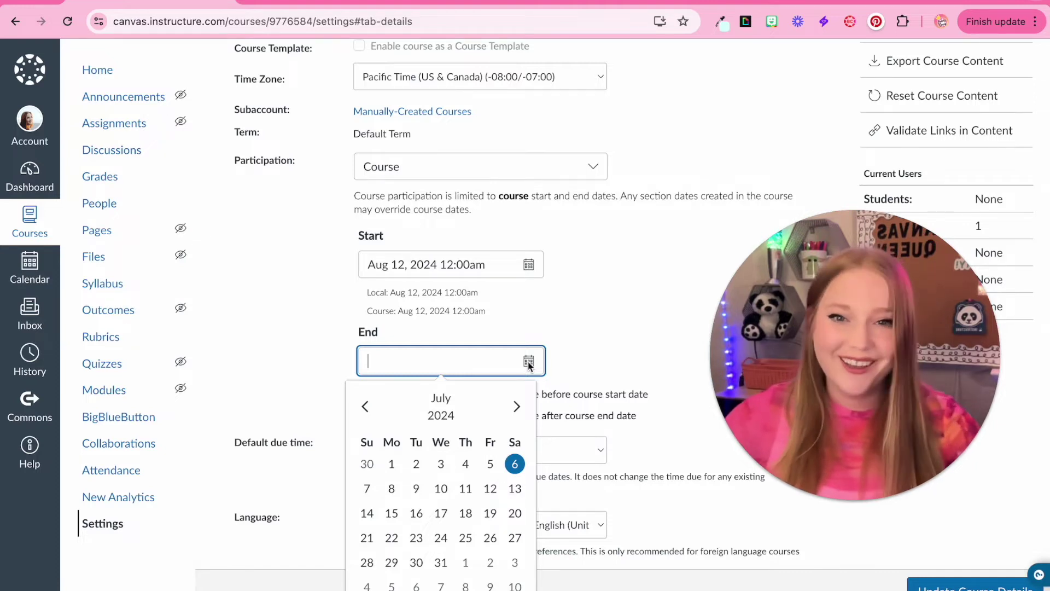
{"action": "left_click", "coordinate": [515, 415]}
{"action": "left_click", "coordinate": [516, 416]}
{"action": "left_click", "coordinate": [515, 416]}
{"action": "left_click", "coordinate": [515, 415]}
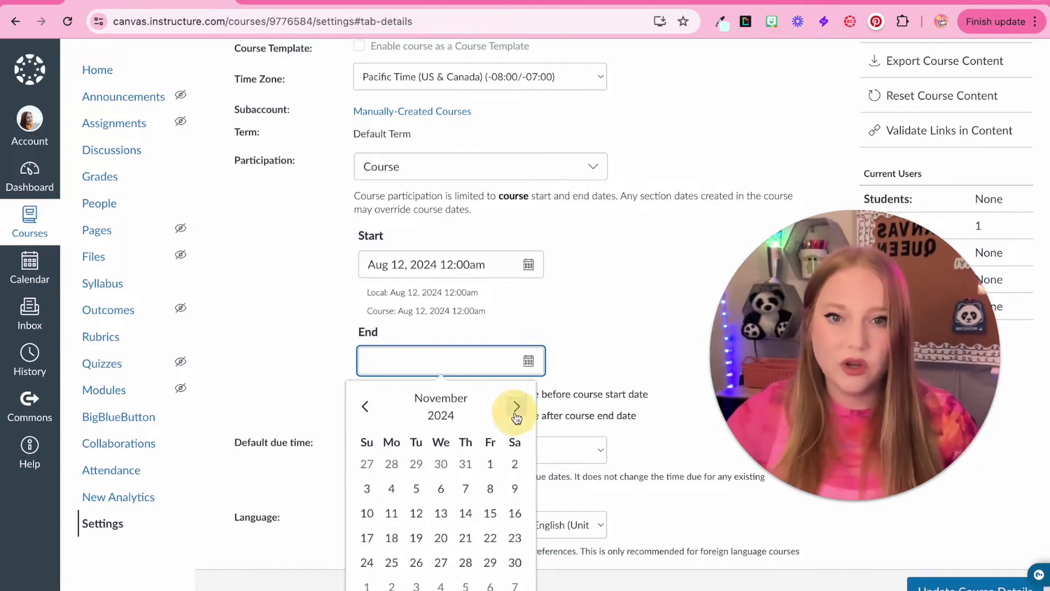
{"action": "left_click", "coordinate": [515, 416]}
{"action": "left_click", "coordinate": [490, 512]}
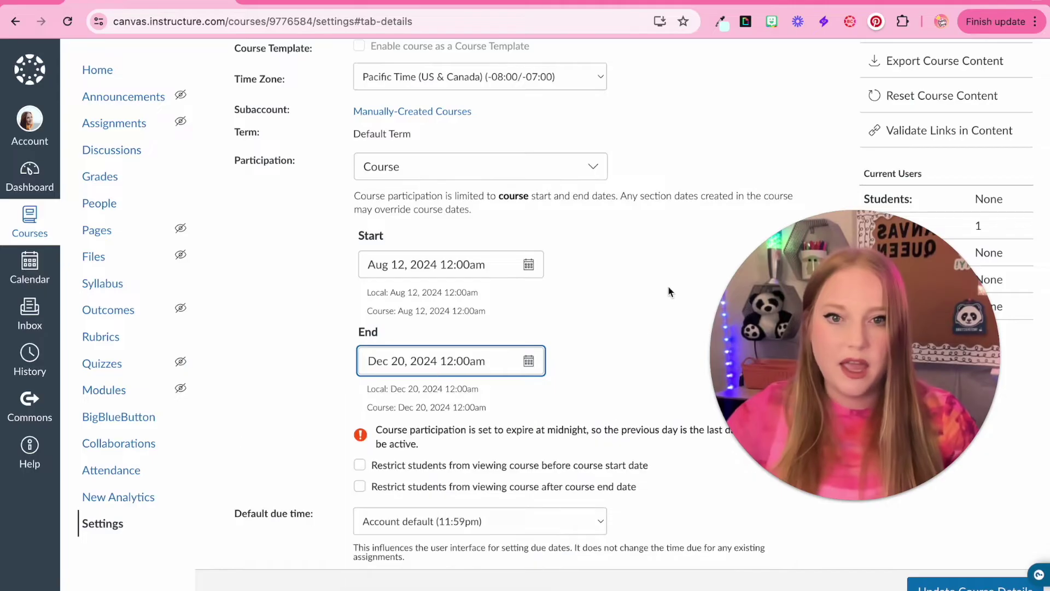
{"action": "left_click", "coordinate": [605, 358]}
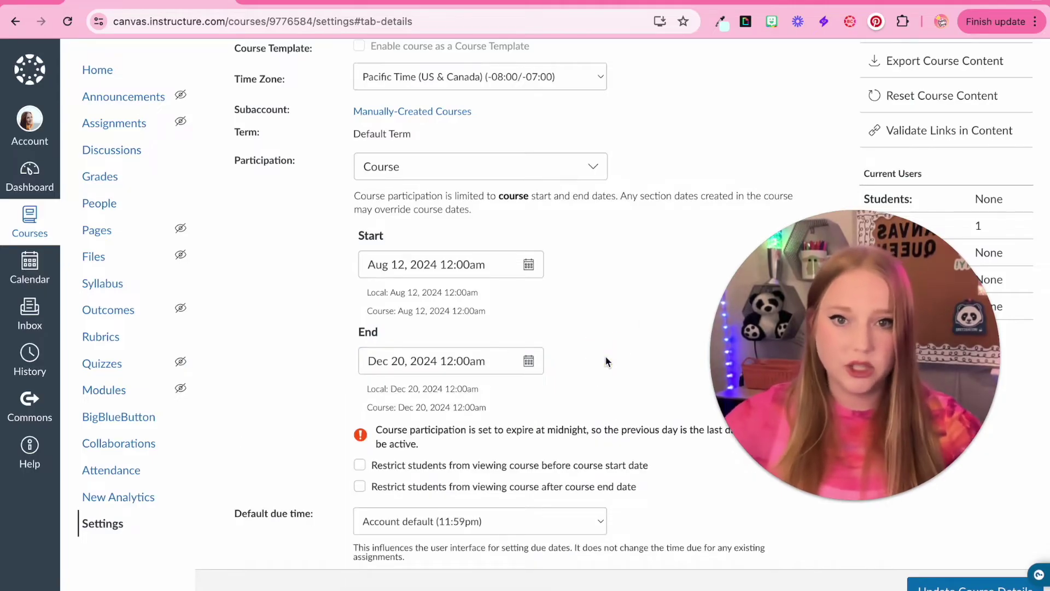
Step: Restrict students from viewing the course before the start and after the end date
{"action": "scroll", "coordinate": [605, 361], "scroll_direction": "down", "scroll_amount": 3}
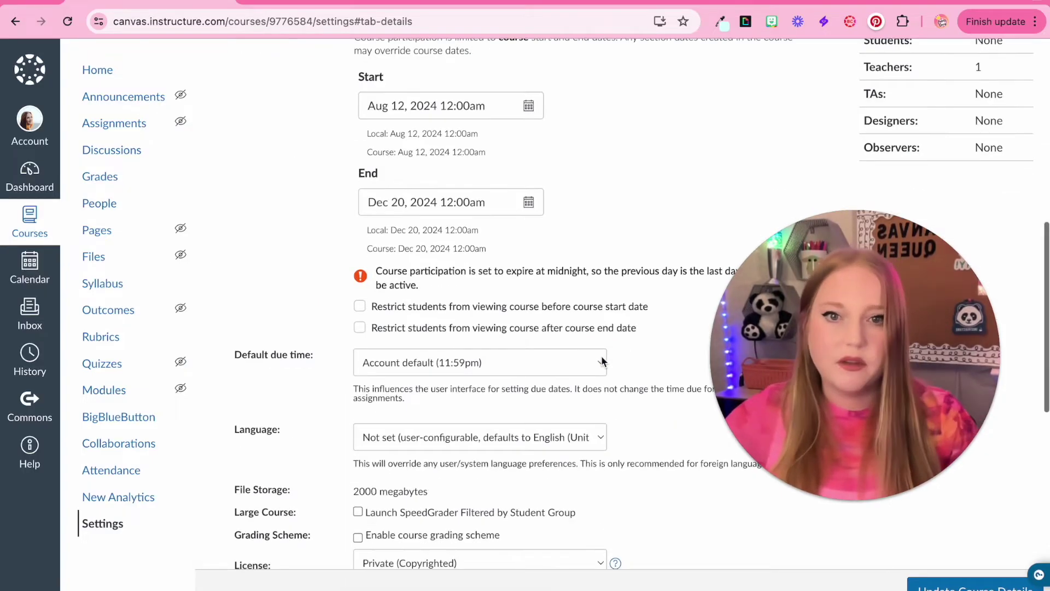
{"action": "left_click", "coordinate": [379, 310]}
{"action": "left_click", "coordinate": [384, 326]}
{"action": "scroll", "coordinate": [384, 324], "scroll_direction": "down", "scroll_amount": 1}
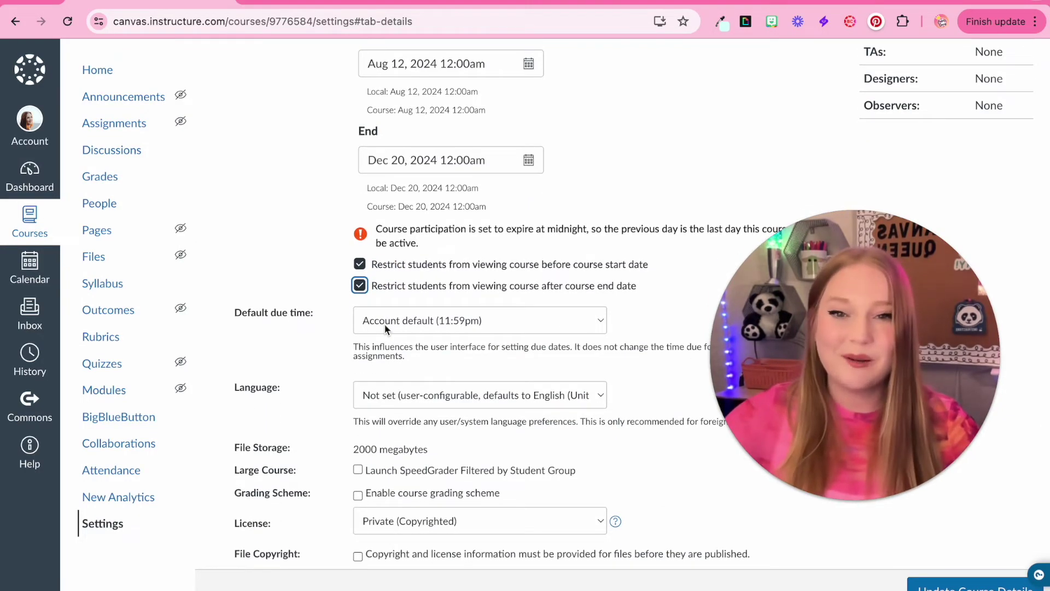
{"action": "scroll", "coordinate": [383, 323], "scroll_direction": "down", "scroll_amount": 5}
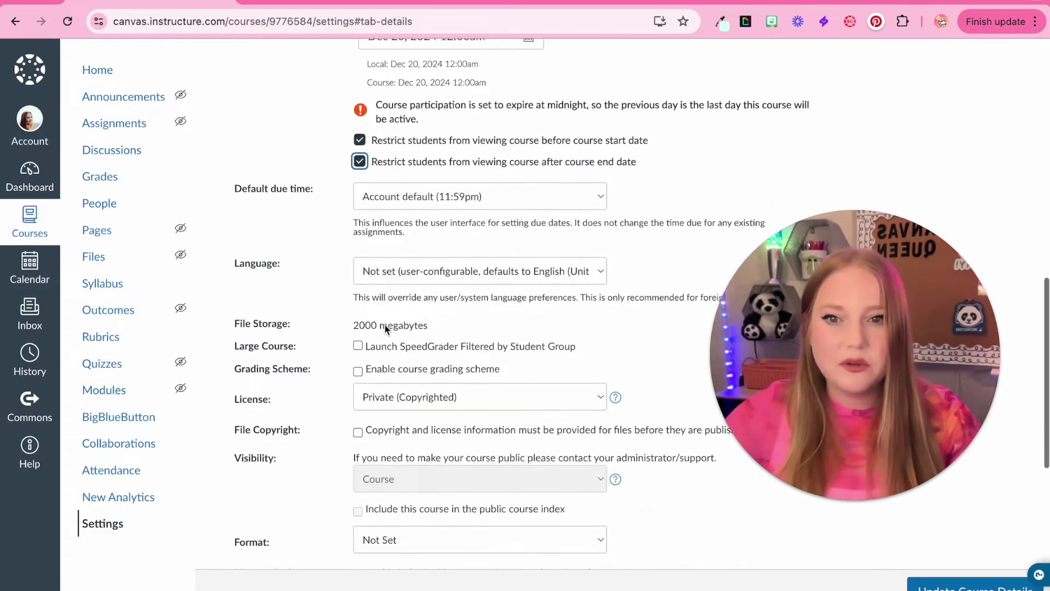
Step: Tick 'Hide totals in student grades summary' and reset the browser zoom to normal
{"action": "scroll", "coordinate": [384, 323], "scroll_direction": "down", "scroll_amount": 5}
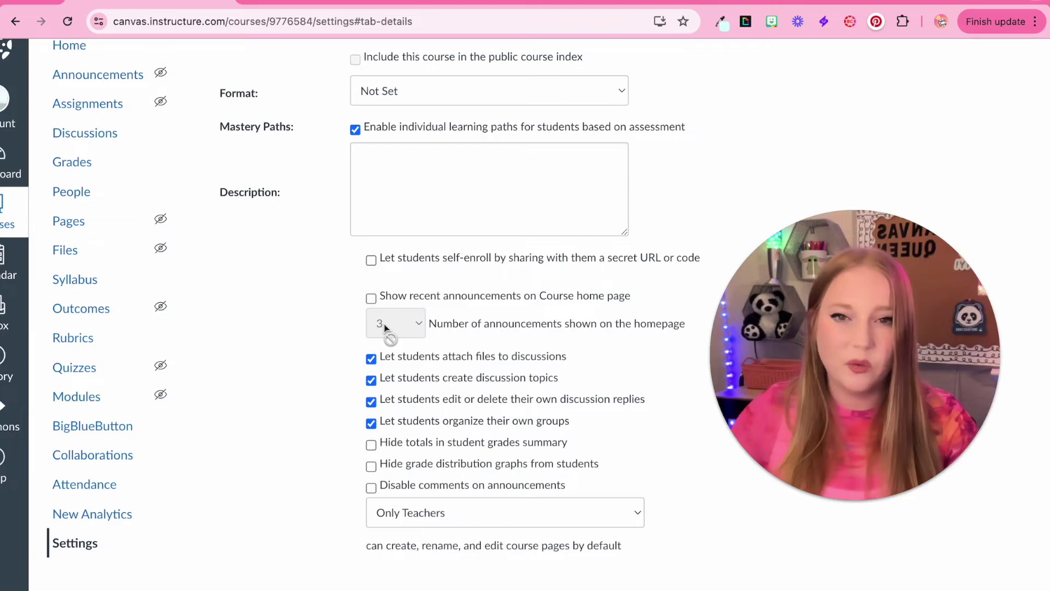
{"action": "scroll", "coordinate": [360, 392], "scroll_direction": "up", "scroll_amount": 5}
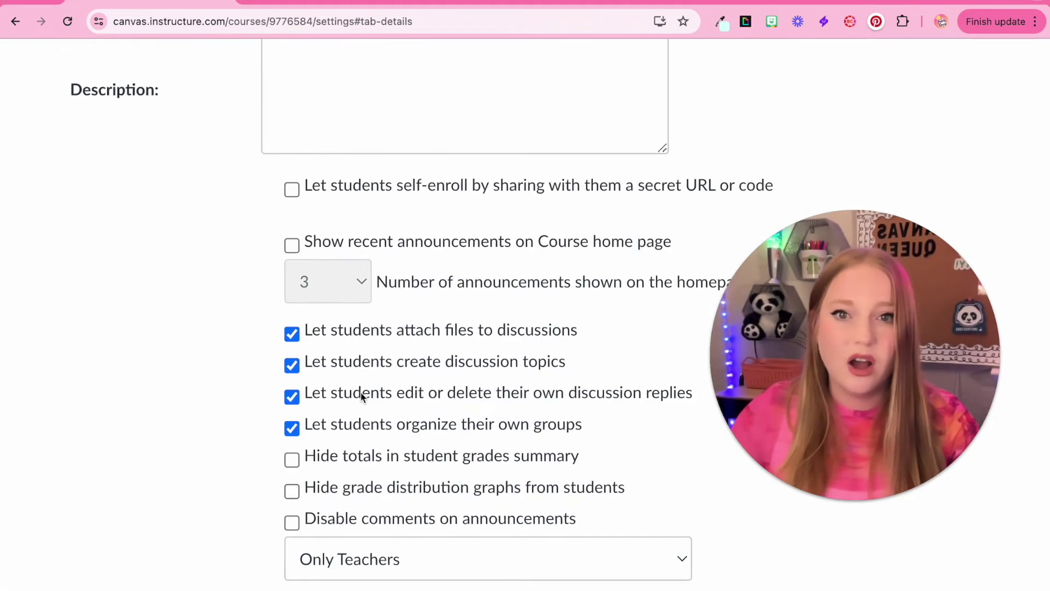
{"action": "scroll", "coordinate": [360, 392], "scroll_direction": "right", "scroll_amount": 1}
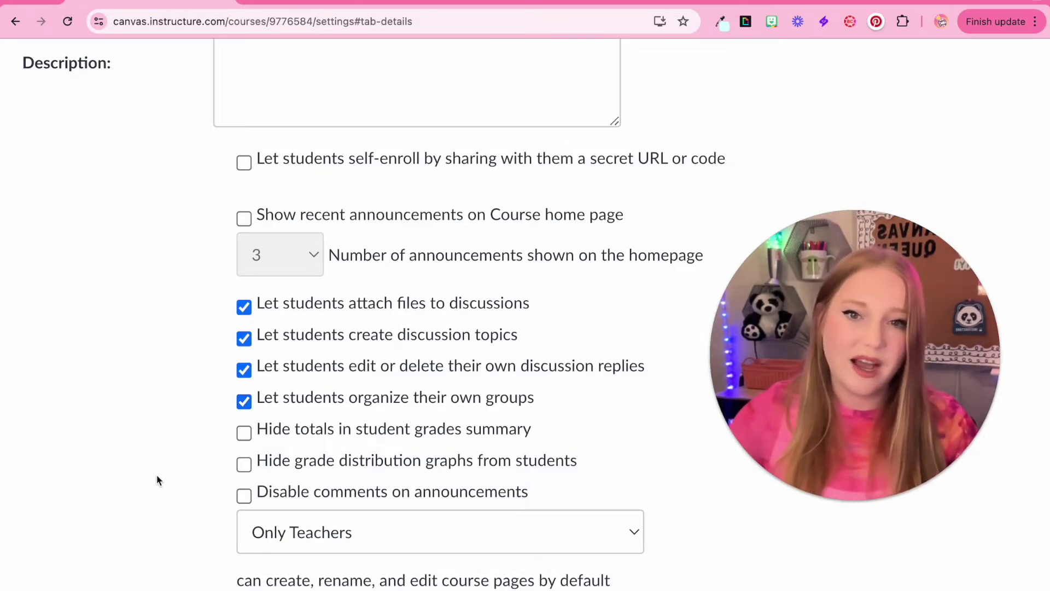
{"action": "left_click", "coordinate": [322, 432]}
{"action": "scroll", "coordinate": [321, 436], "scroll_direction": "up", "scroll_amount": 3}
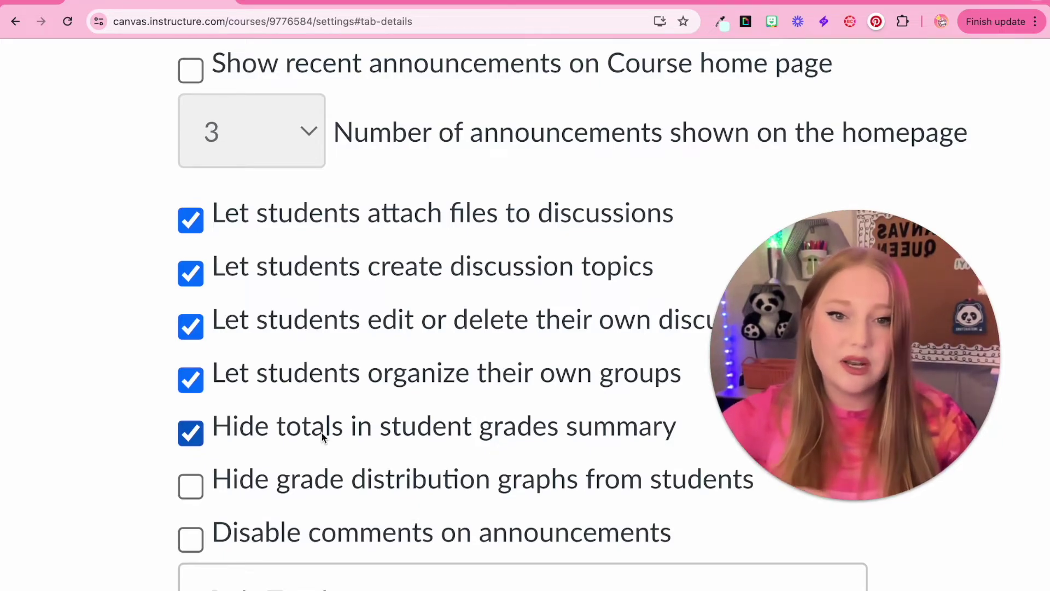
{"action": "scroll", "coordinate": [322, 435], "scroll_direction": "down", "scroll_amount": 3}
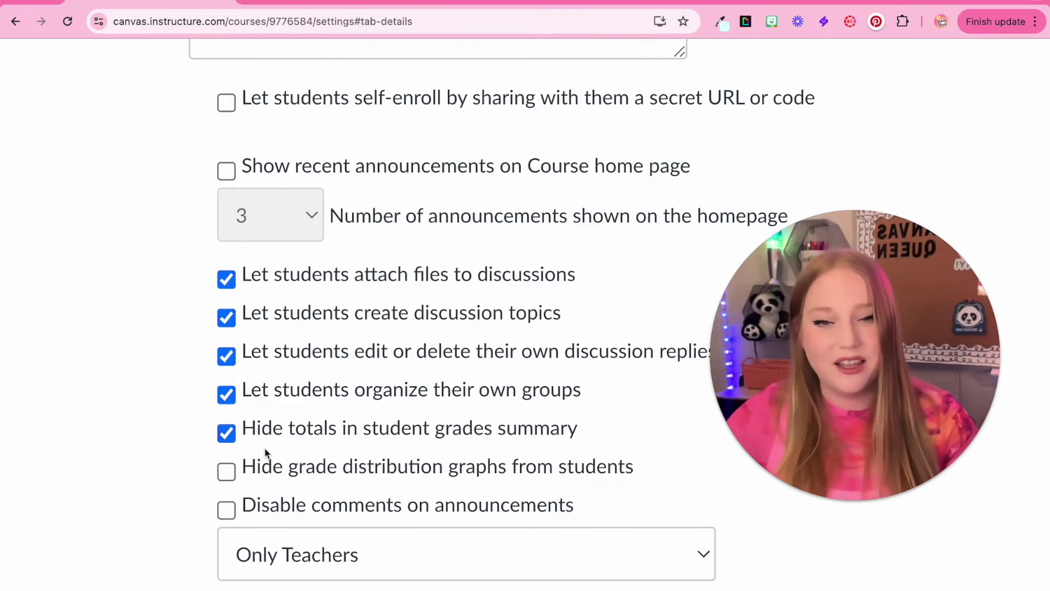
{"action": "key", "text": "ctrl+0"}
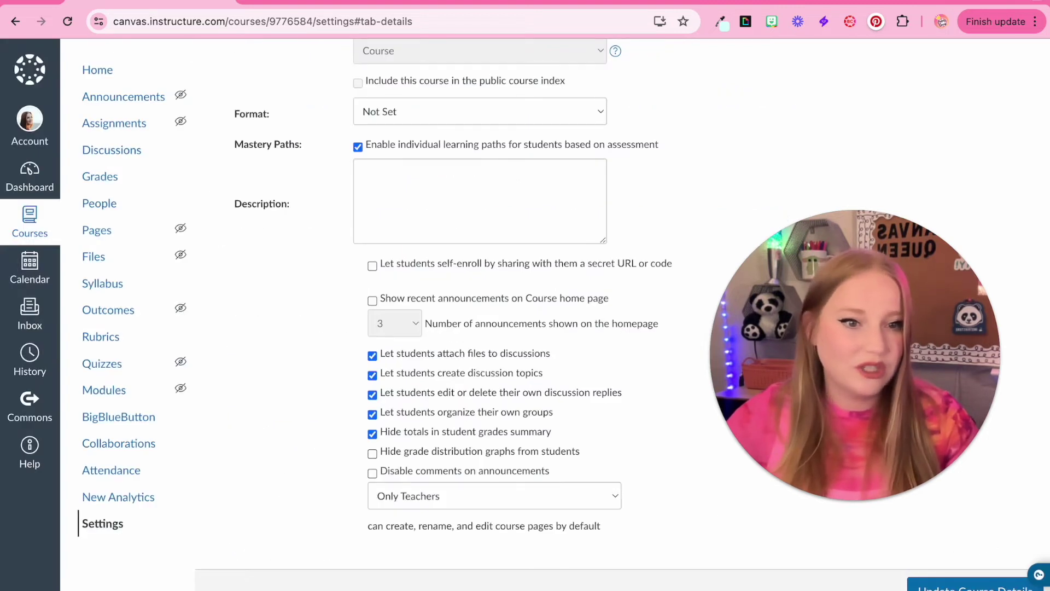
{"action": "scroll", "coordinate": [506, 348], "scroll_direction": "up", "scroll_amount": 10}
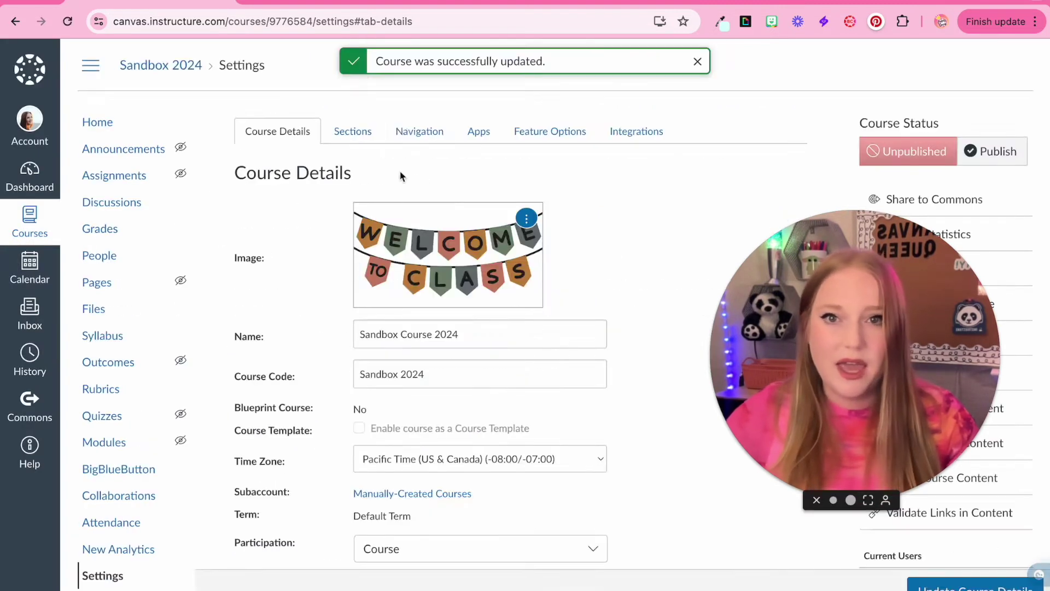
Step: Hide New Analytics, Attendance, Collaborations and BigBlueButton; move Modules and Announcements under Home
{"action": "left_click", "coordinate": [422, 136]}
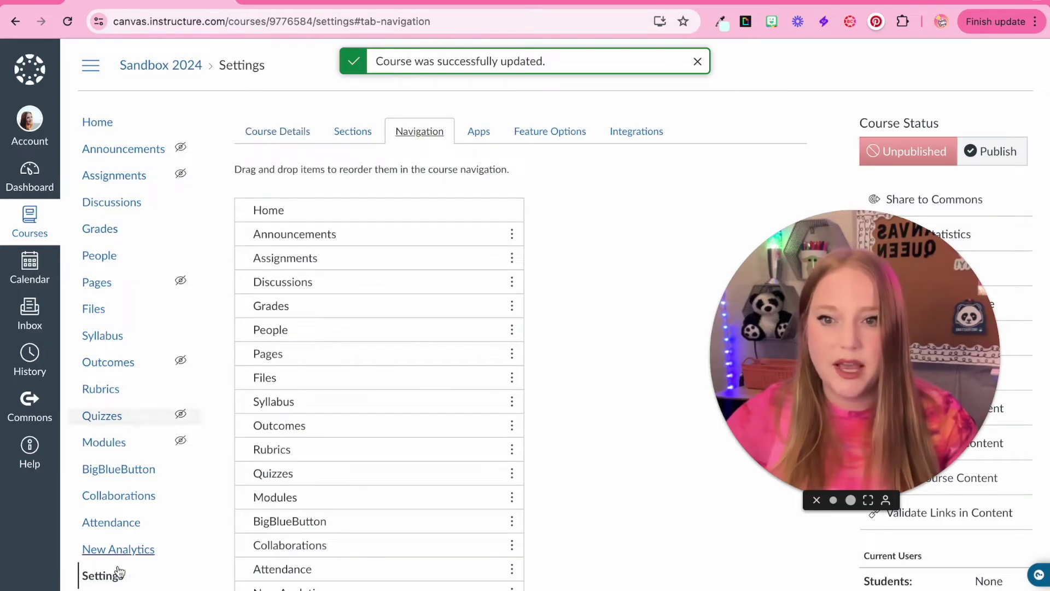
{"action": "scroll", "coordinate": [533, 386], "scroll_direction": "down", "scroll_amount": 3}
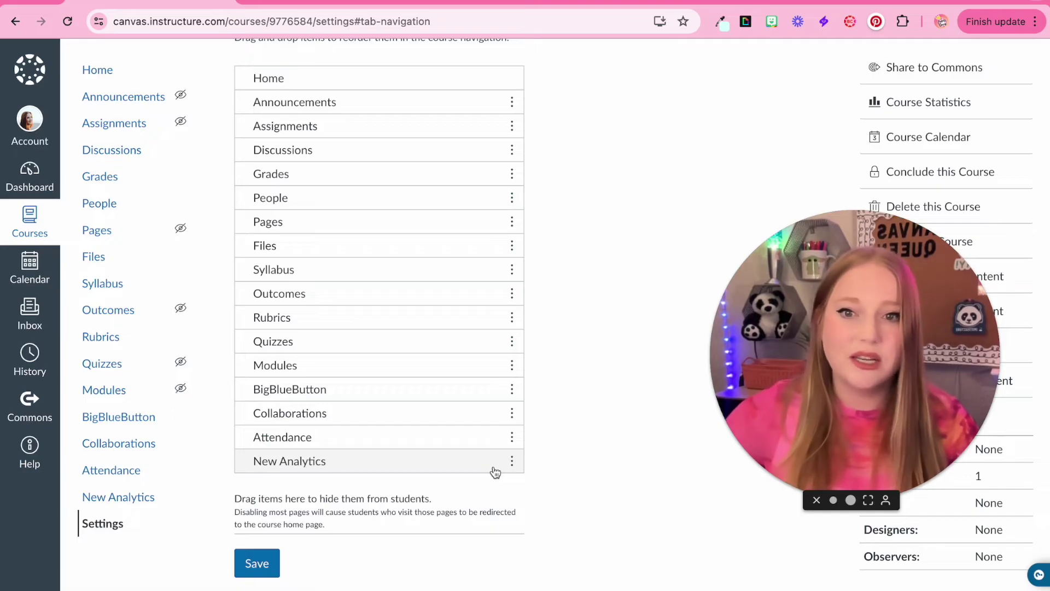
{"action": "scroll", "coordinate": [494, 472], "scroll_direction": "up", "scroll_amount": 1}
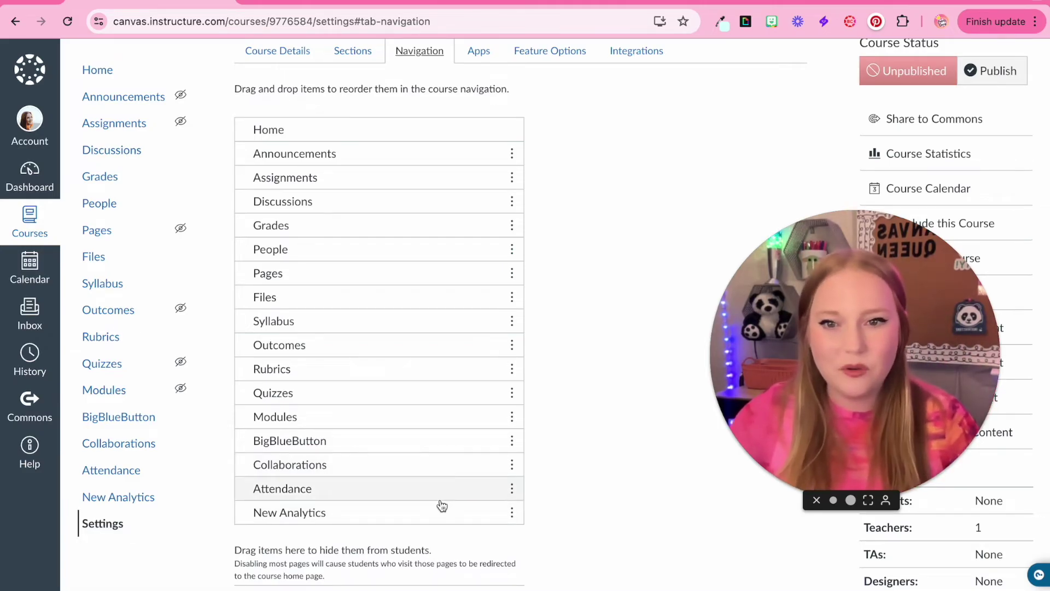
{"action": "scroll", "coordinate": [438, 495], "scroll_direction": "down", "scroll_amount": 1}
{"action": "left_click_drag", "start_coordinate": [436, 462], "coordinate": [424, 532]}
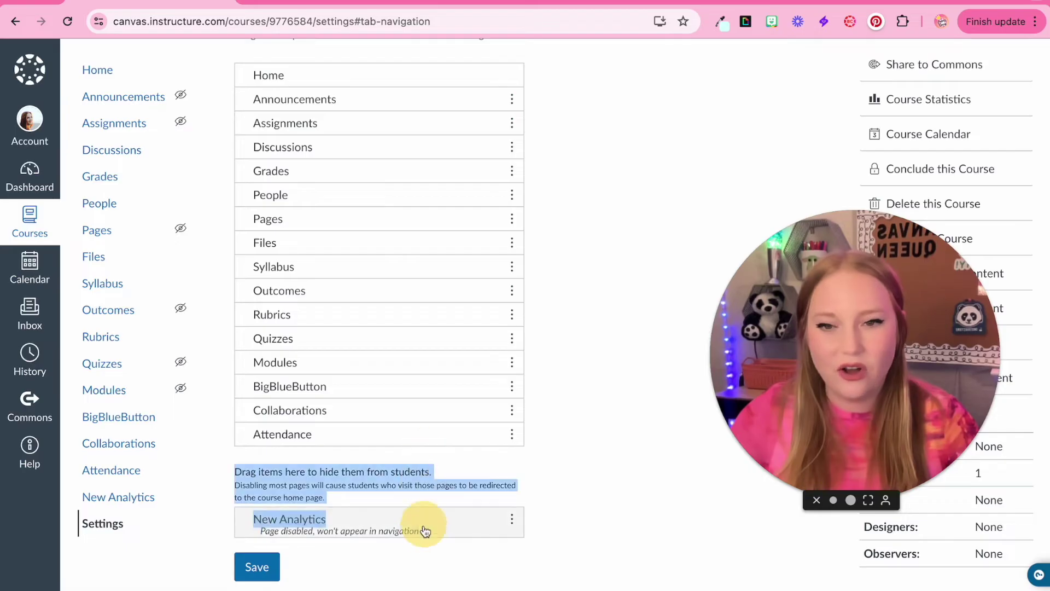
{"action": "left_click_drag", "start_coordinate": [425, 438], "coordinate": [424, 525]}
{"action": "left_click_drag", "start_coordinate": [415, 410], "coordinate": [416, 525]}
{"action": "left_click_drag", "start_coordinate": [405, 386], "coordinate": [405, 470]}
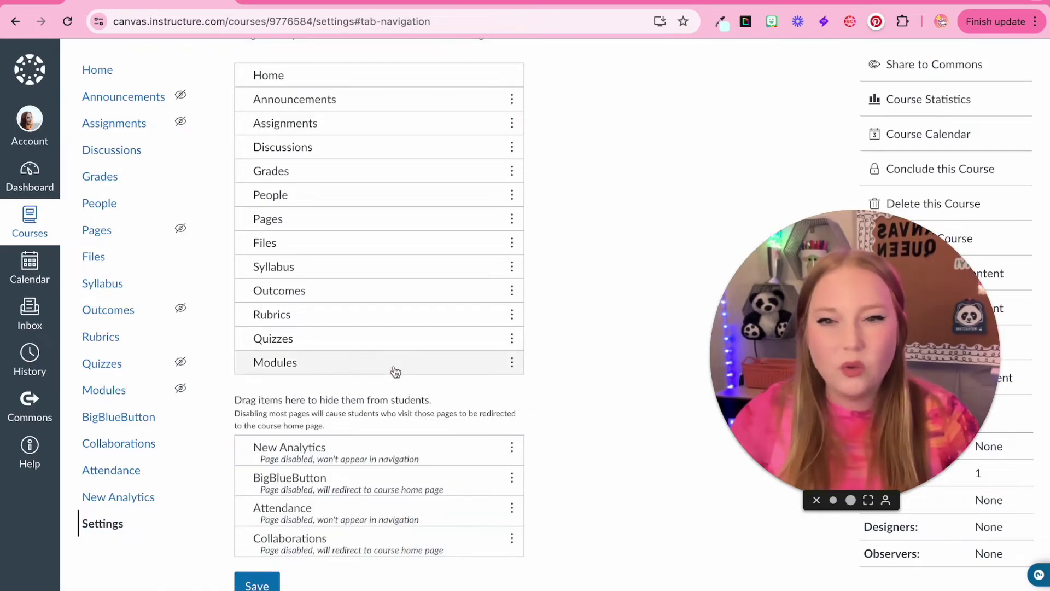
{"action": "left_click_drag", "start_coordinate": [396, 362], "coordinate": [381, 91]}
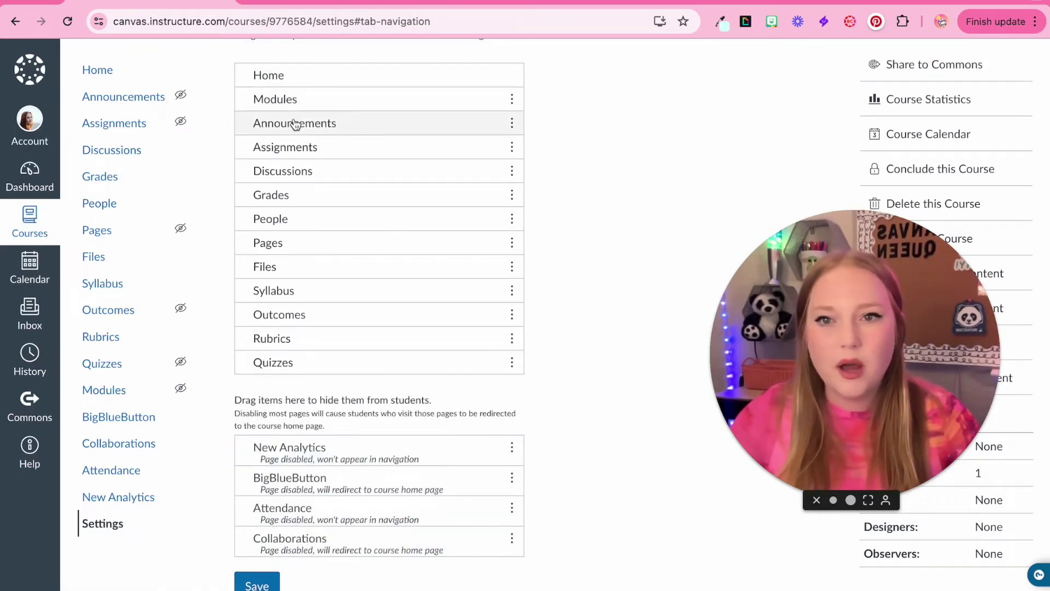
{"action": "left_click_drag", "start_coordinate": [291, 125], "coordinate": [284, 101]}
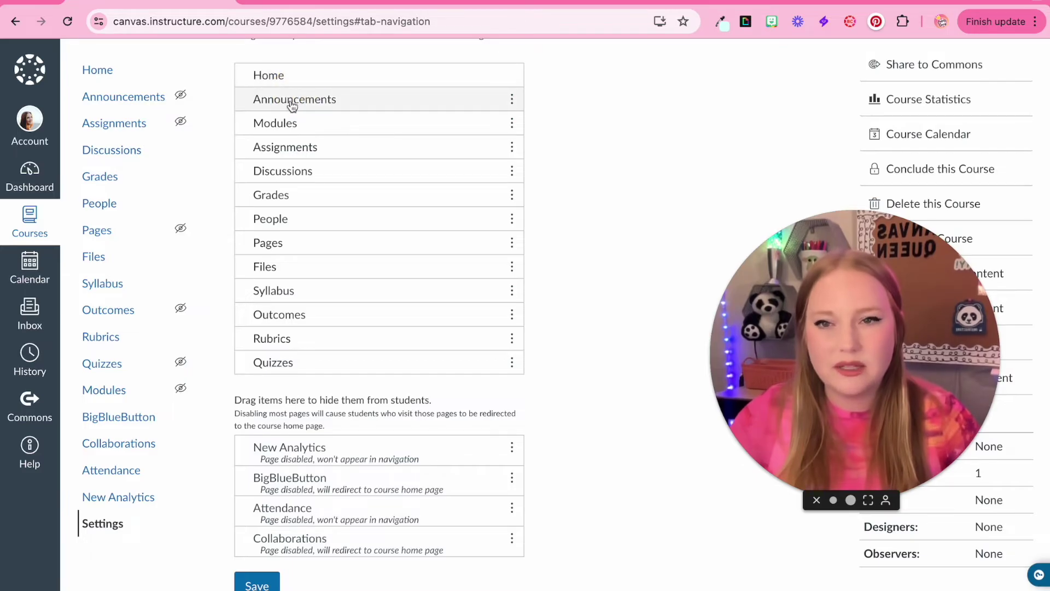
Step: Hide Assignments, Quizzes, Rubrics, Outcomes, Syllabus, Files, Pages and People from navigation
{"action": "left_click_drag", "start_coordinate": [287, 146], "coordinate": [317, 432]}
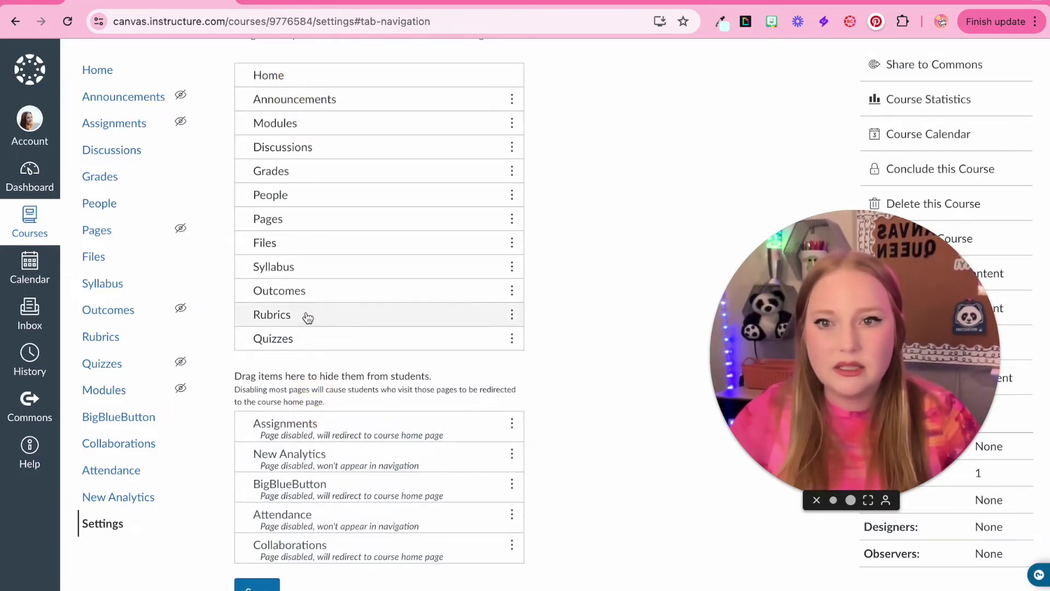
{"action": "left_click_drag", "start_coordinate": [300, 342], "coordinate": [293, 383]}
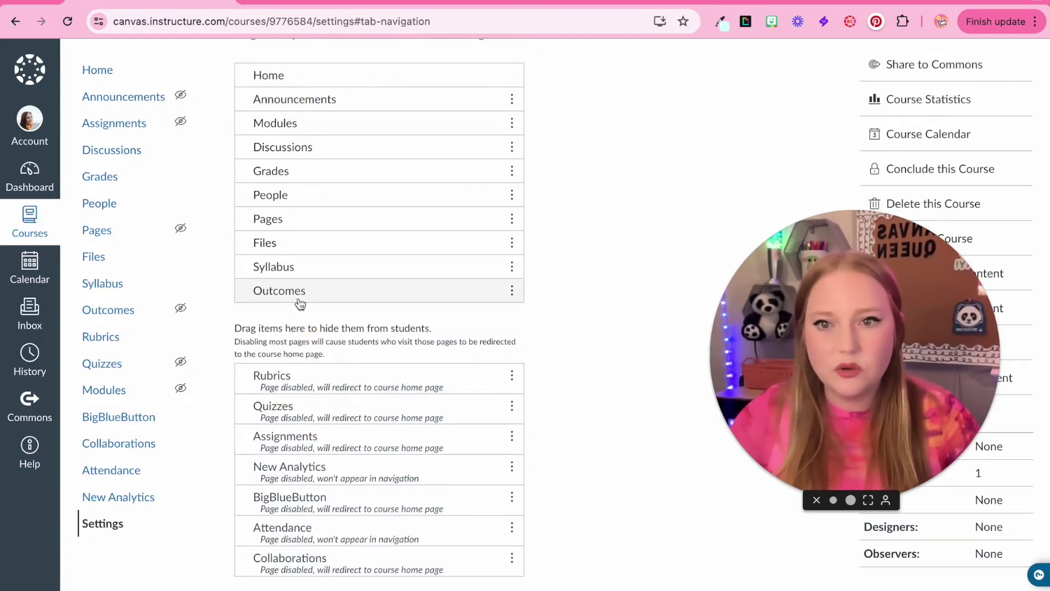
{"action": "left_click_drag", "start_coordinate": [297, 300], "coordinate": [297, 328]}
{"action": "left_click_drag", "start_coordinate": [293, 272], "coordinate": [290, 306]}
{"action": "left_click_drag", "start_coordinate": [290, 243], "coordinate": [284, 312]}
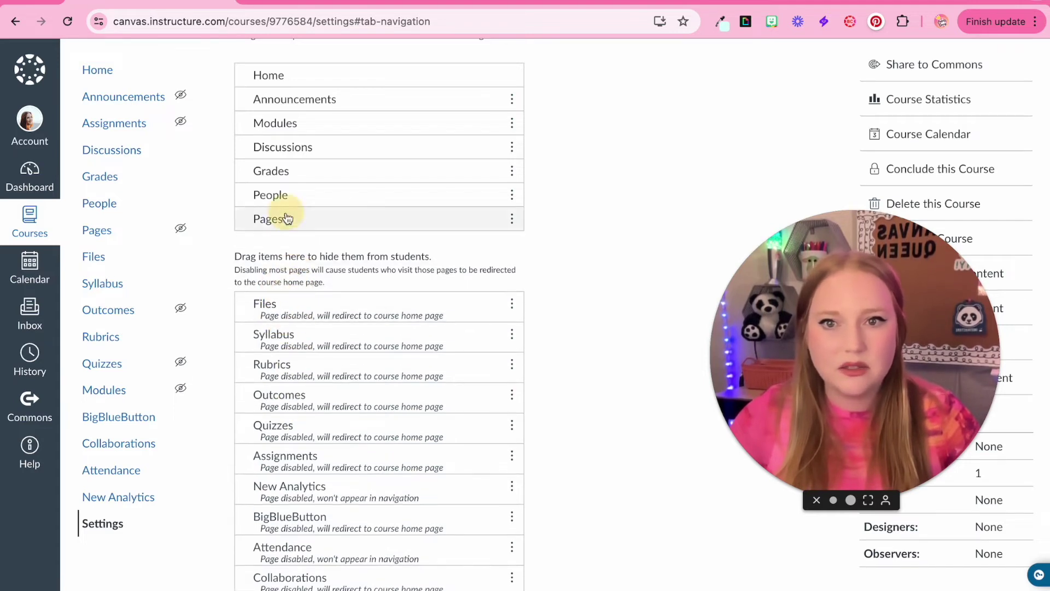
{"action": "left_click_drag", "start_coordinate": [284, 218], "coordinate": [286, 258]}
{"action": "left_click_drag", "start_coordinate": [286, 181], "coordinate": [288, 270]}
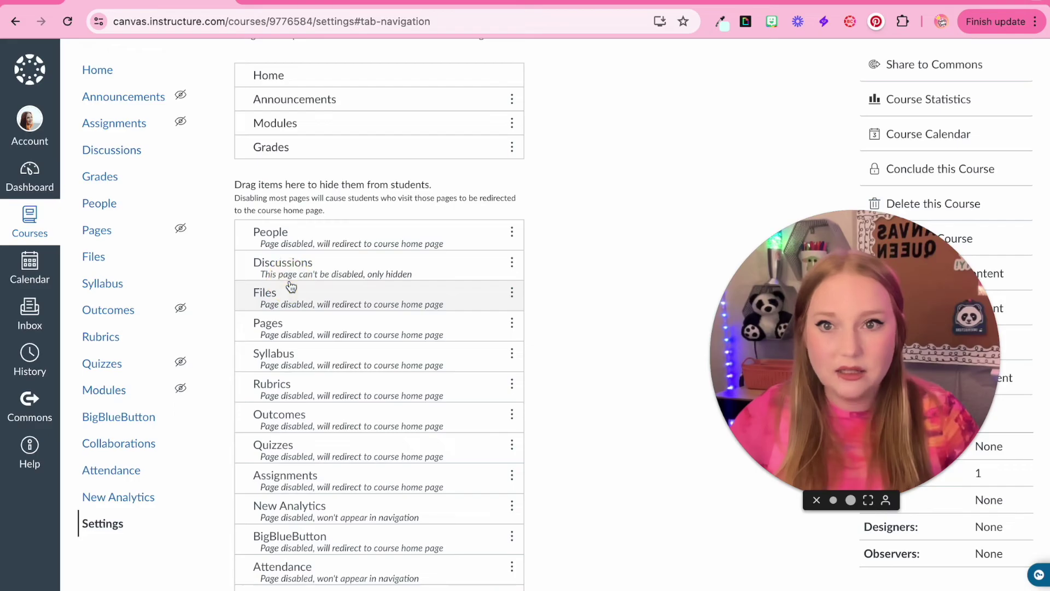
Step: Make a final order adjustment and save the course navigation
{"action": "scroll", "coordinate": [251, 182], "scroll_direction": "down", "scroll_amount": 5}
{"action": "scroll", "coordinate": [271, 201], "scroll_direction": "up", "scroll_amount": 10}
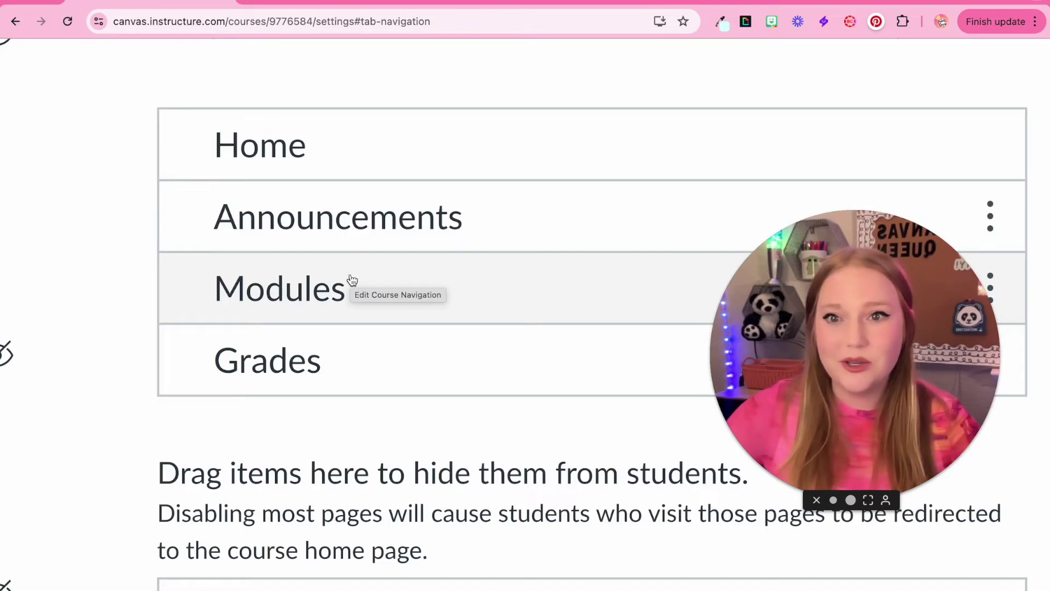
{"action": "scroll", "coordinate": [352, 280], "scroll_direction": "down", "scroll_amount": 5}
{"action": "left_click_drag", "start_coordinate": [324, 134], "coordinate": [329, 122]}
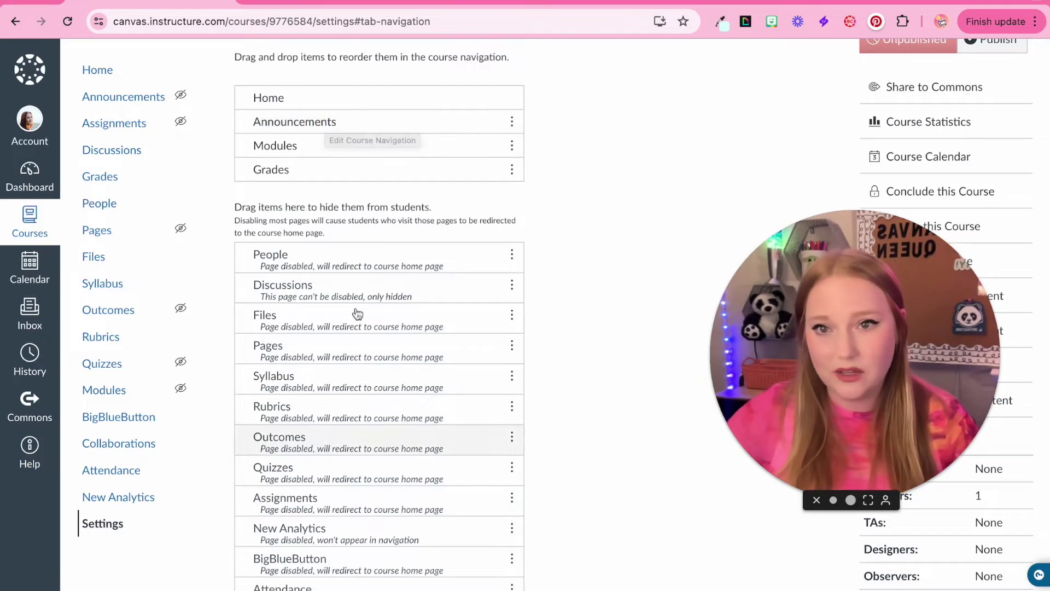
{"action": "scroll", "coordinate": [328, 382], "scroll_direction": "down", "scroll_amount": 3}
{"action": "left_click", "coordinate": [258, 528]}
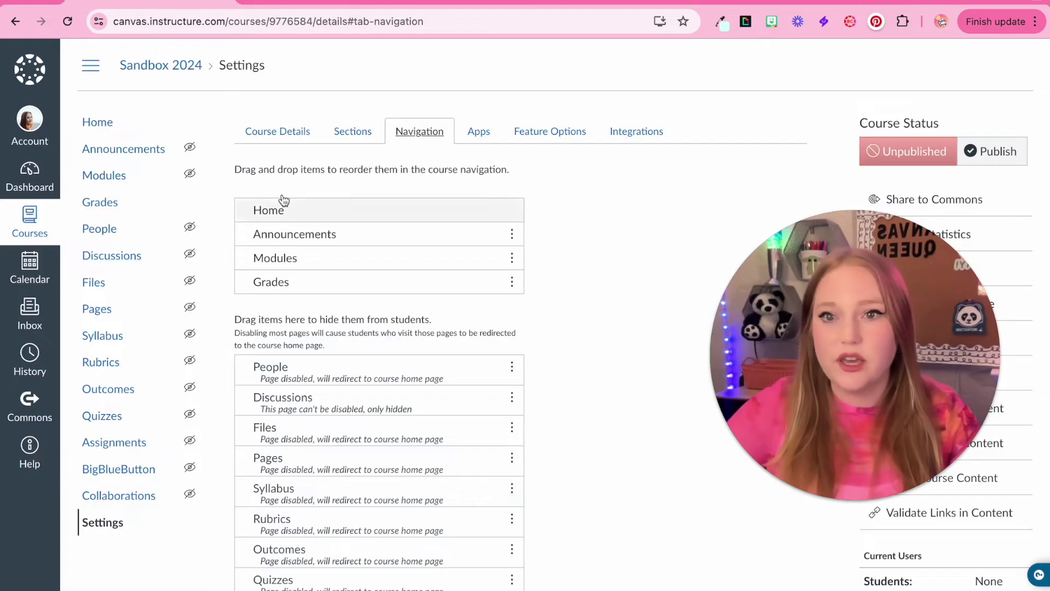
{"action": "scroll", "coordinate": [146, 208], "scroll_direction": "down", "scroll_amount": 1}
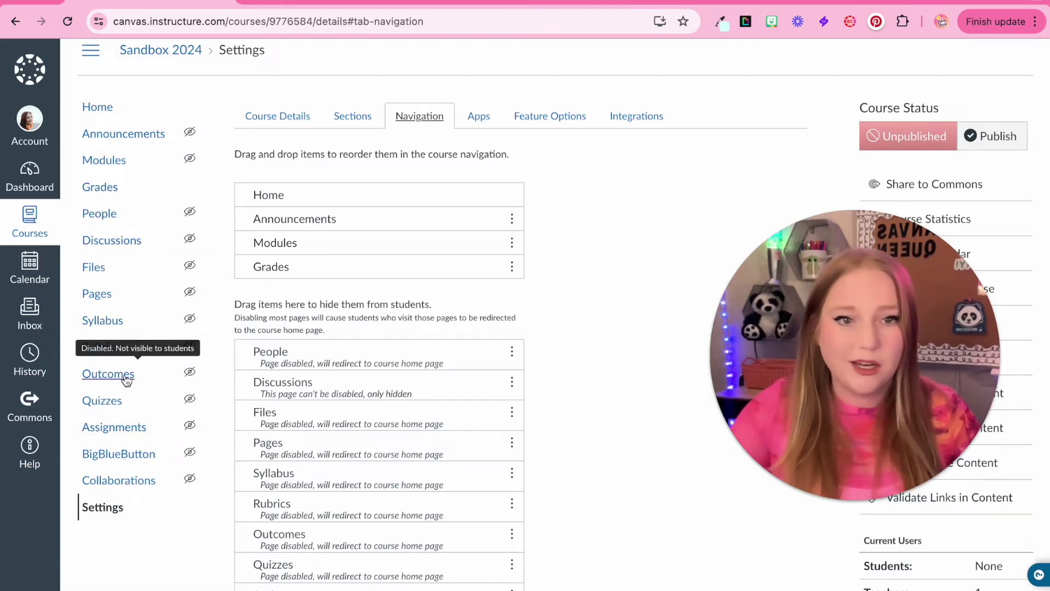
Step: Open the course's External Apps list in Settings
{"action": "left_click", "coordinate": [481, 119]}
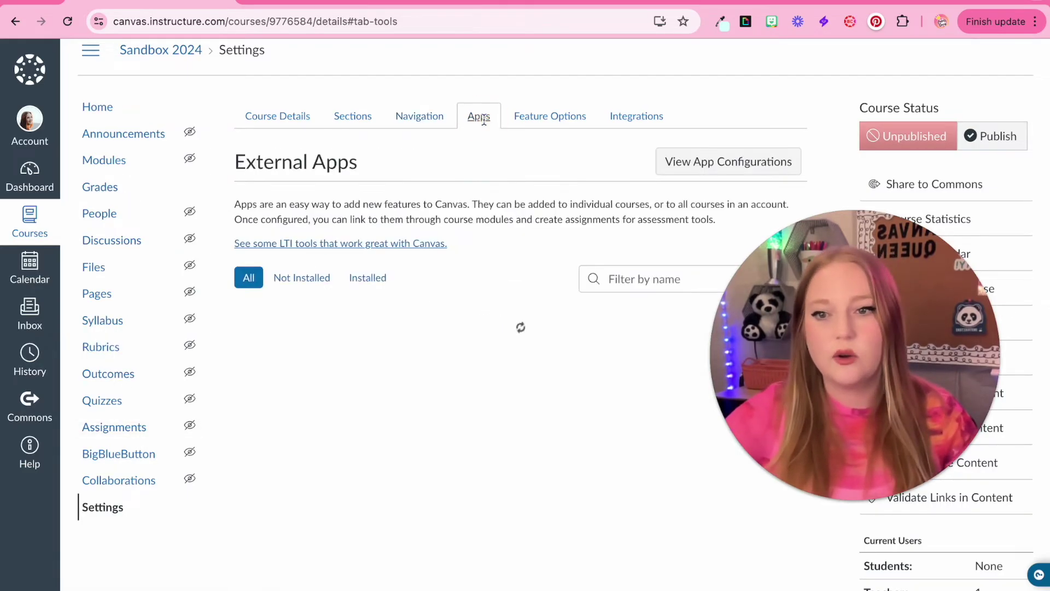
{"action": "scroll", "coordinate": [437, 439], "scroll_direction": "down", "scroll_amount": 4}
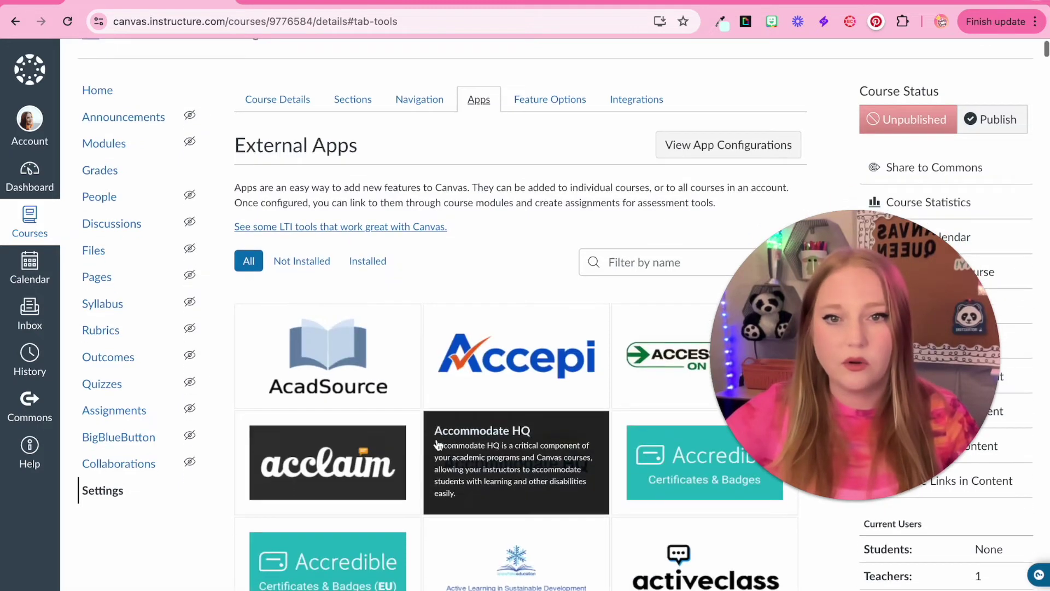
{"action": "scroll", "coordinate": [438, 445], "scroll_direction": "down", "scroll_amount": 1}
{"action": "scroll", "coordinate": [438, 445], "scroll_direction": "up", "scroll_amount": 5}
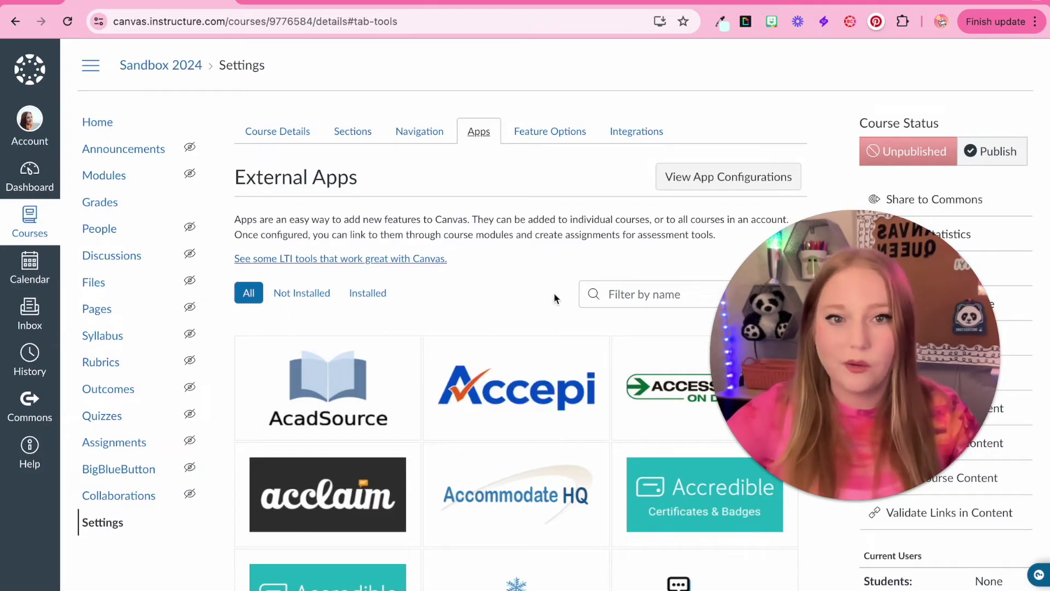
Step: Filter apps by 'near', 'pear' and 'ampl', then clear the filter to show all apps
{"action": "left_click", "coordinate": [618, 293]}
{"action": "type", "text": "near"}
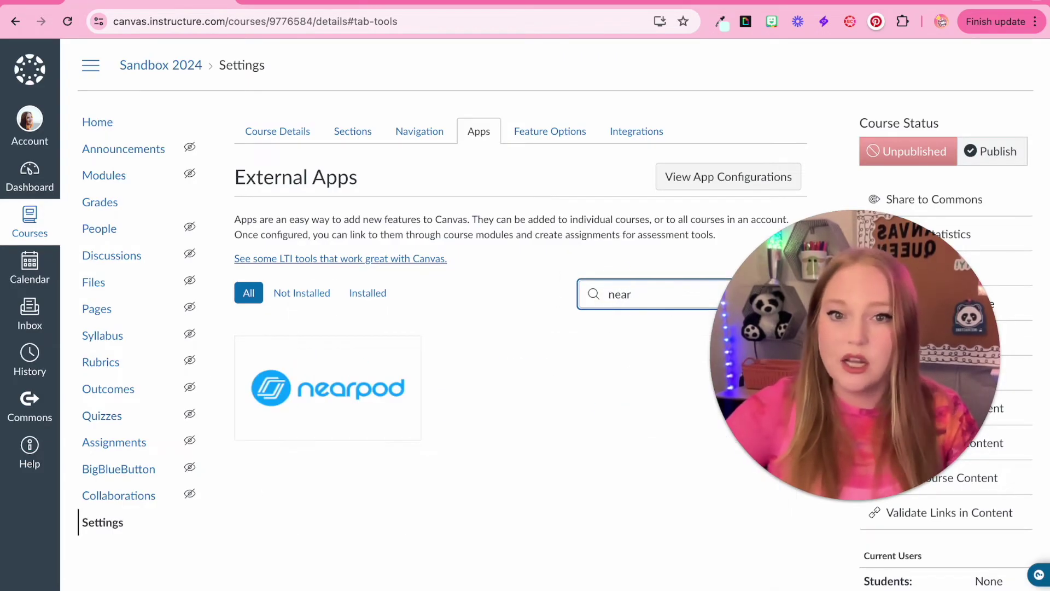
{"action": "key", "text": "BackSpace"}
{"action": "key", "text": "BackSpace"}
{"action": "key", "text": "BackSpace"}
{"action": "key", "text": "BackSpace"}
{"action": "type", "text": "pear"}
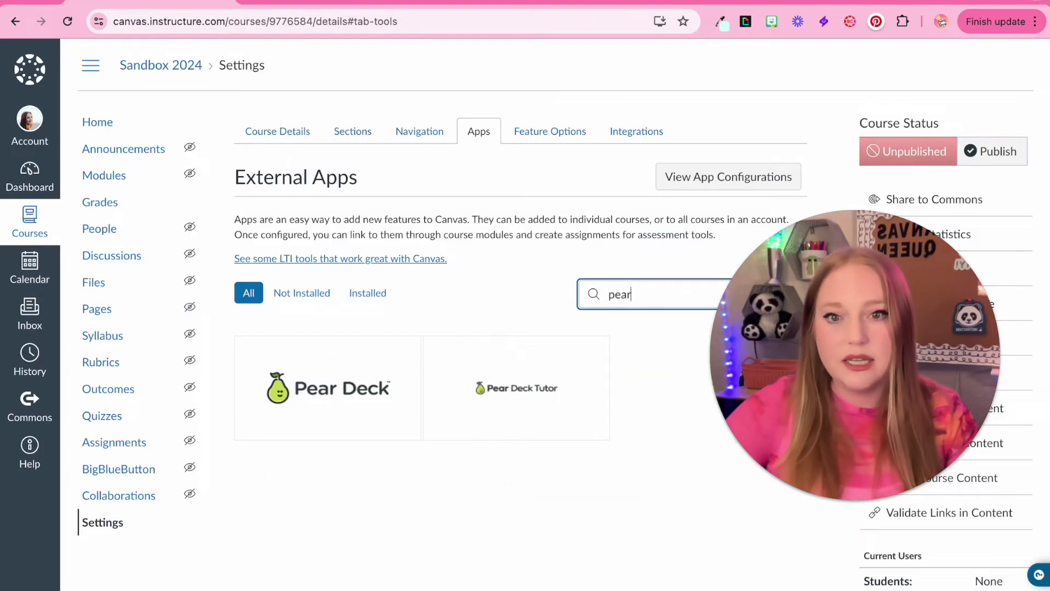
{"action": "key", "text": "BackSpace"}
{"action": "key", "text": "BackSpace"}
{"action": "key", "text": "BackSpace"}
{"action": "key", "text": "BackSpace"}
{"action": "type", "text": "ampl"}
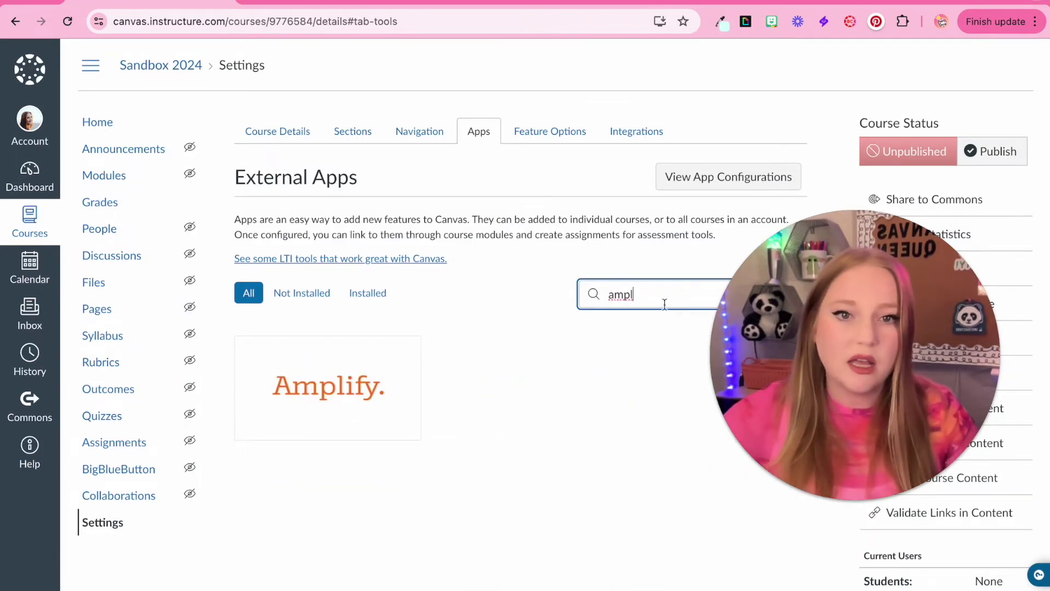
{"action": "double_click", "coordinate": [661, 297]}
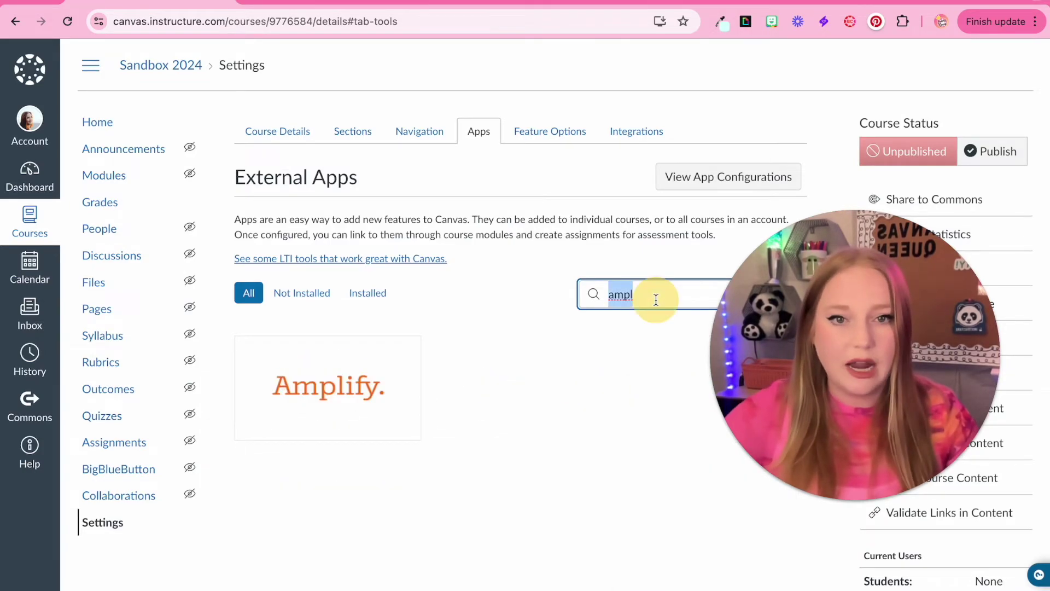
{"action": "key", "text": "BackSpace"}
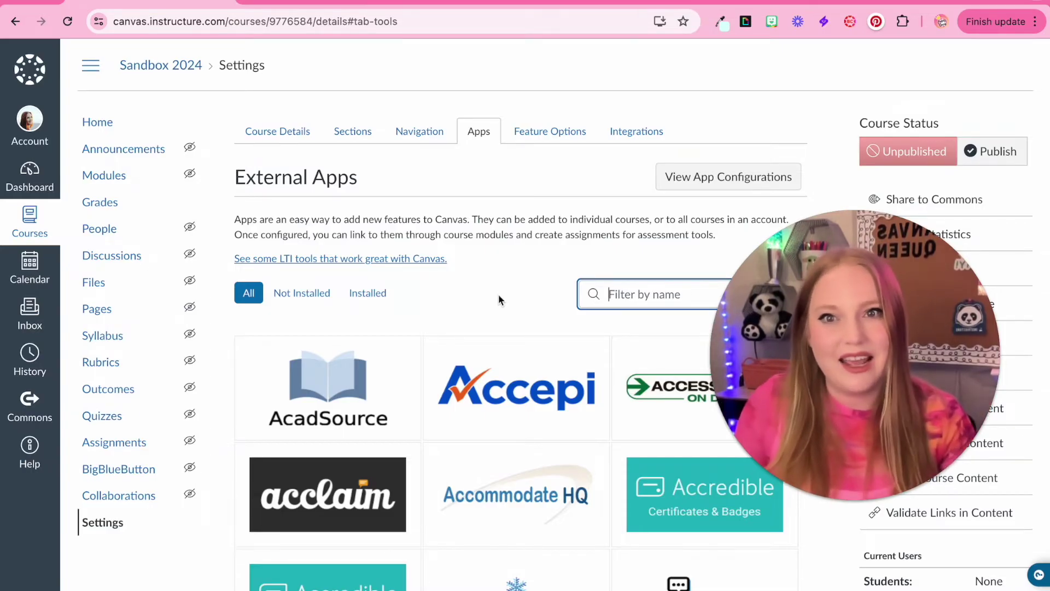
{"action": "left_click", "coordinate": [549, 134]}
Step: Scroll through the course settings and switch to the Integrations tab
{"action": "scroll", "coordinate": [537, 368], "scroll_direction": "down", "scroll_amount": 3}
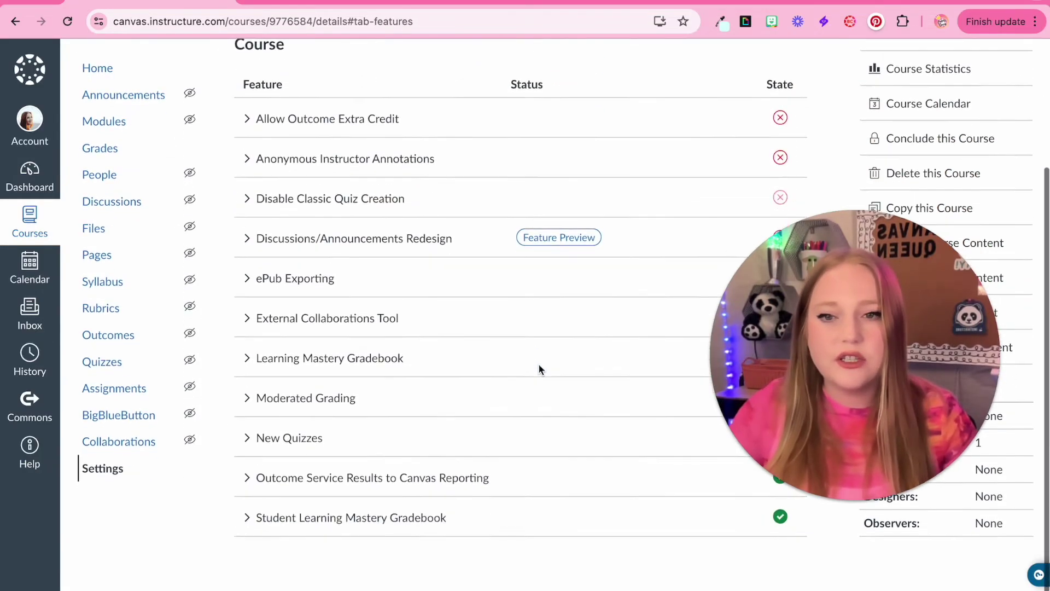
{"action": "scroll", "coordinate": [538, 365], "scroll_direction": "up", "scroll_amount": 2}
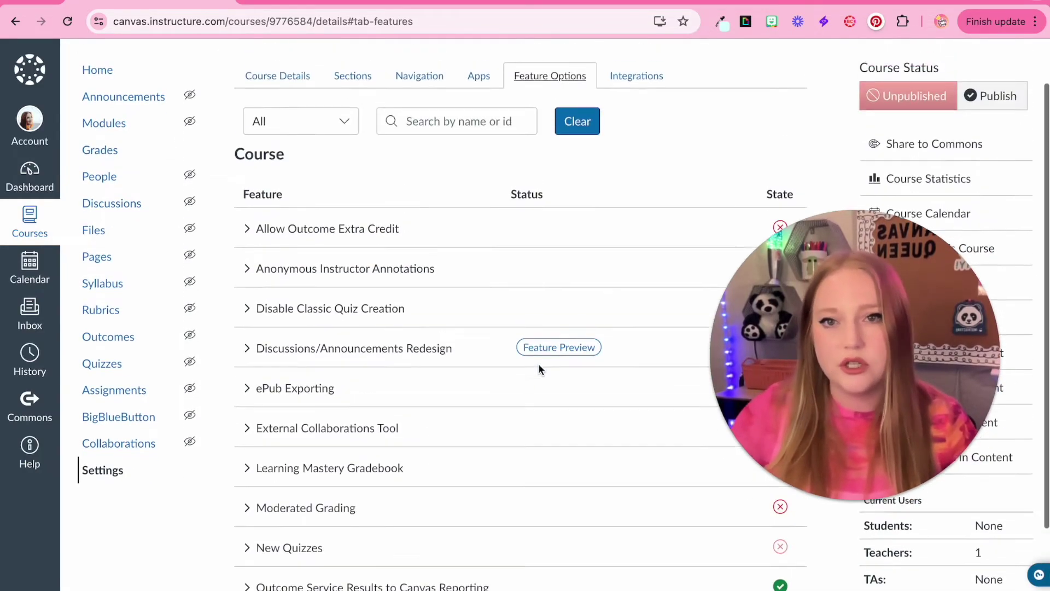
{"action": "scroll", "coordinate": [538, 367], "scroll_direction": "up", "scroll_amount": 1}
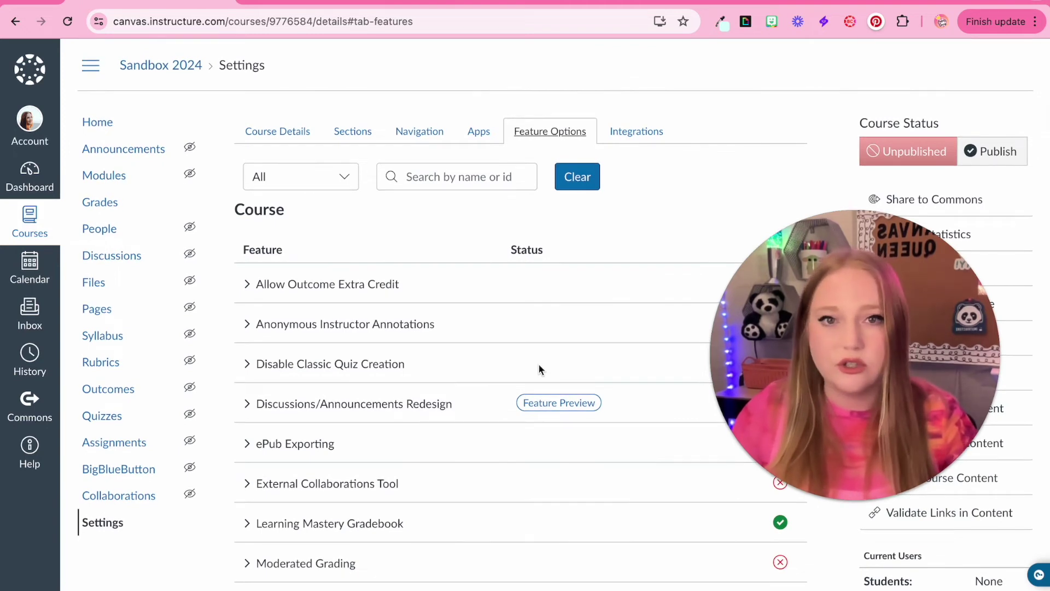
{"action": "key", "text": "Right"}
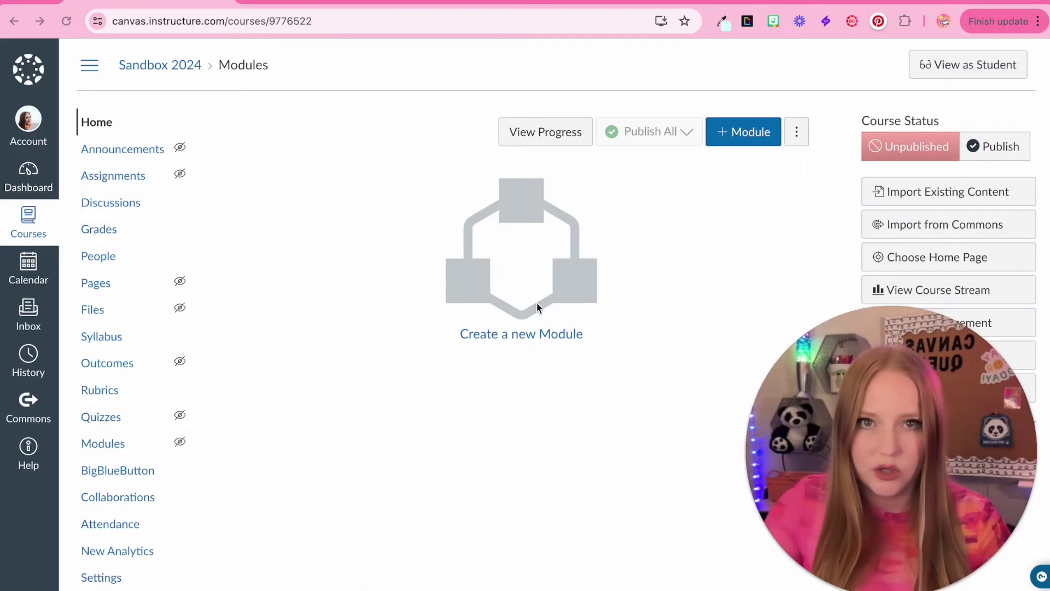
Step: Set Course Modules as the Sandbox 2024 home page, then start adding a module
{"action": "left_click", "coordinate": [923, 262]}
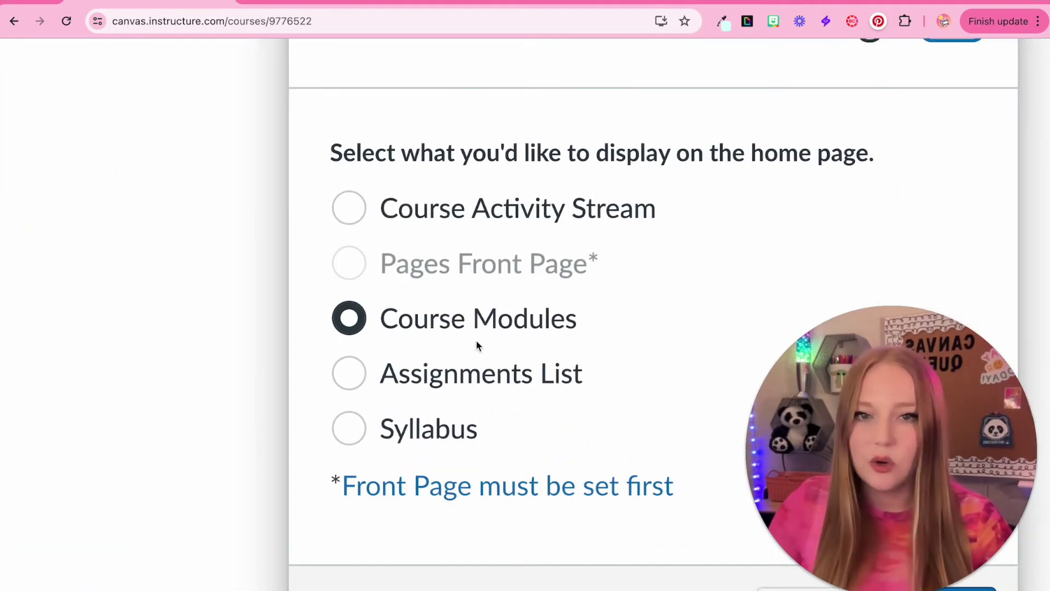
{"action": "left_click", "coordinate": [650, 459]}
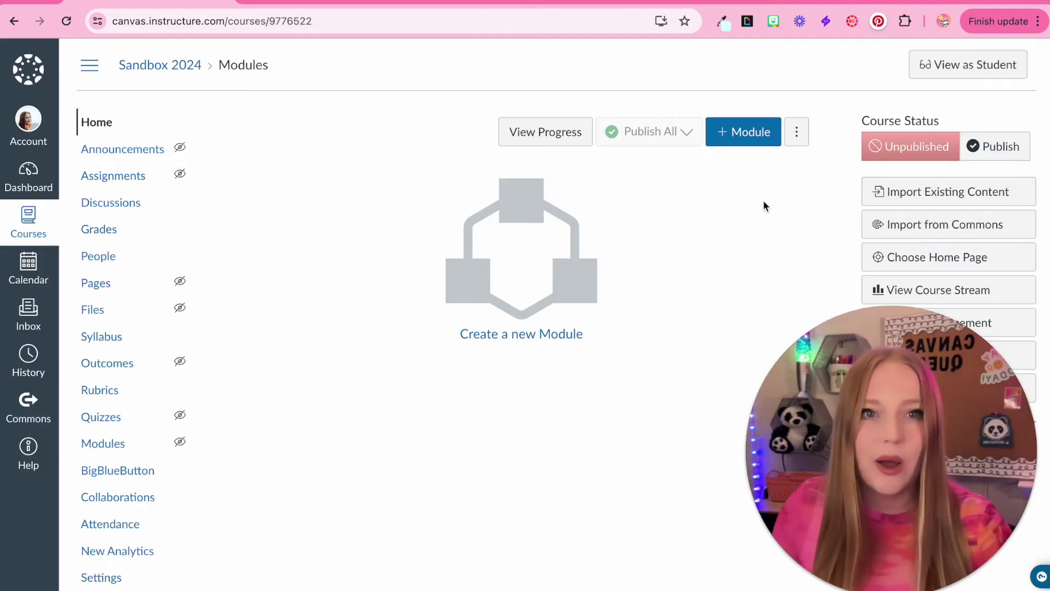
{"action": "left_click", "coordinate": [734, 147]}
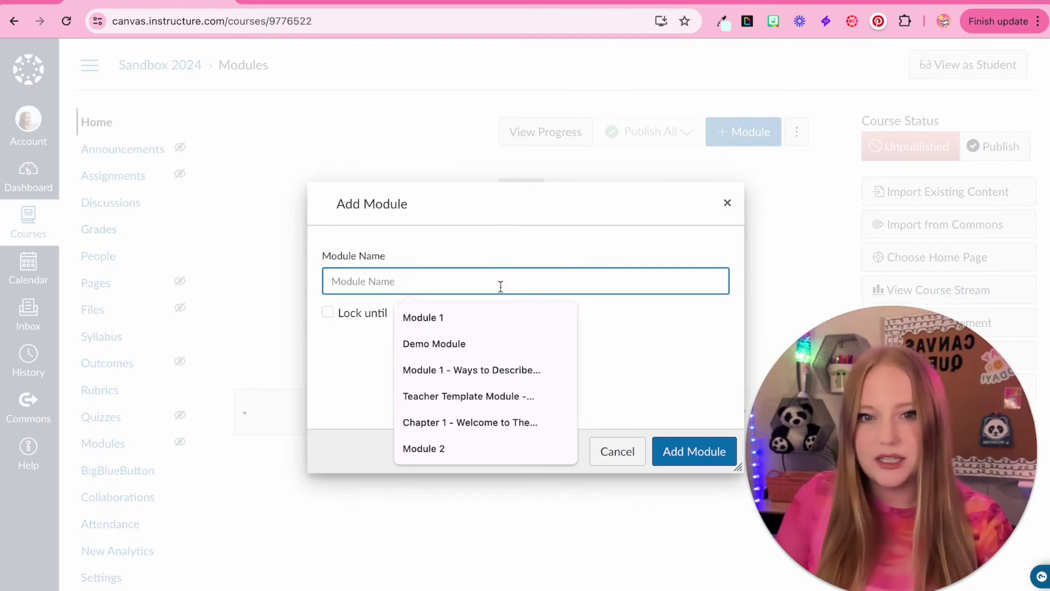
Step: Create the module 'Teacher Template Module - DO NOT PUBLISH'
{"action": "type", "text": "Teacher Te"}
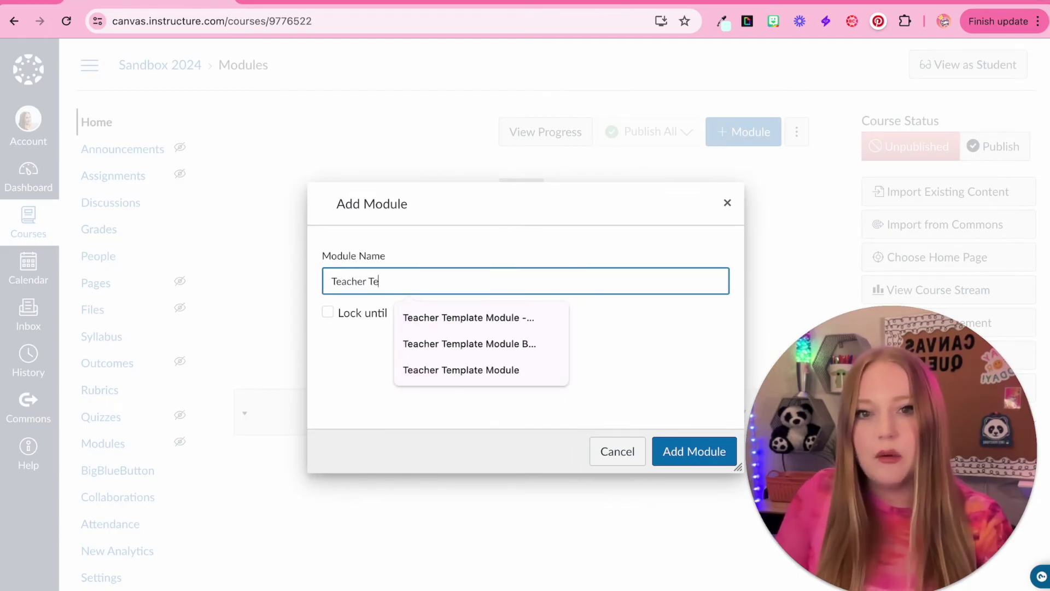
{"action": "type", "text": "mplate Module - DO NOT PUBLISH"}
{"action": "left_click", "coordinate": [469, 317]}
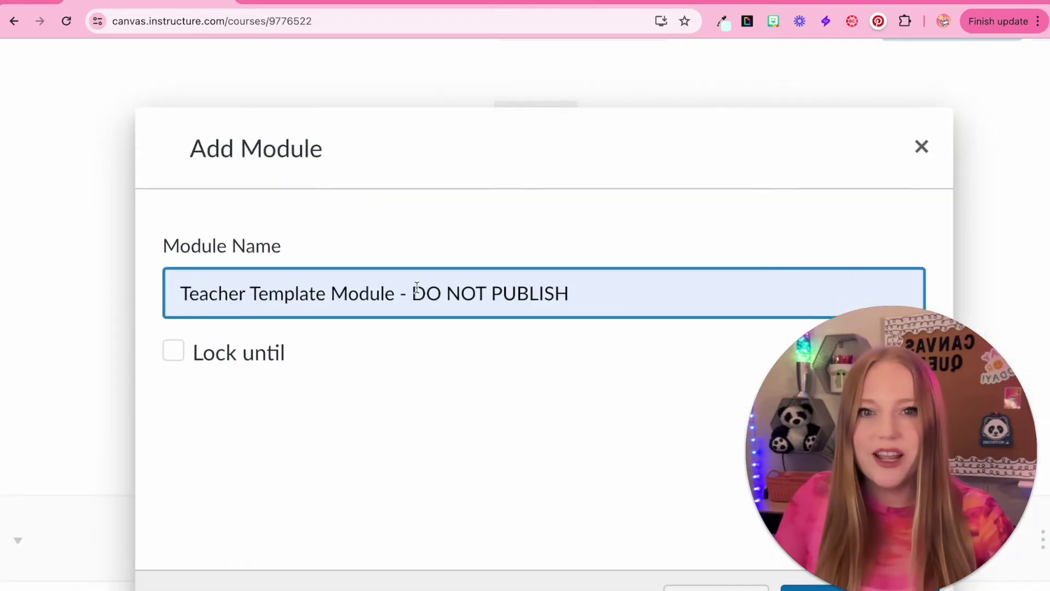
{"action": "left_click_drag", "start_coordinate": [413, 298], "coordinate": [605, 295]}
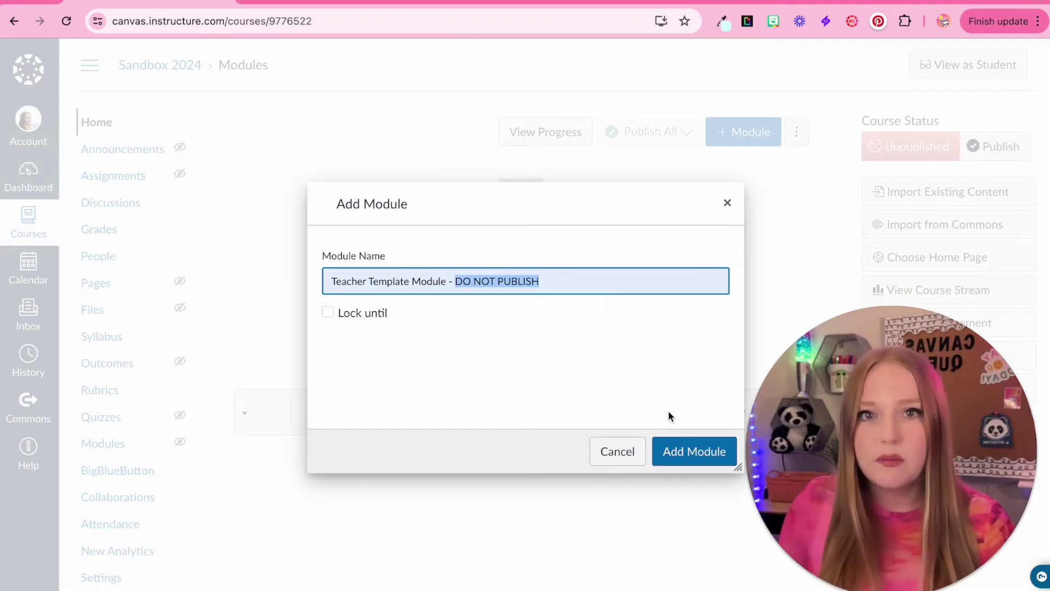
{"action": "left_click", "coordinate": [676, 452]}
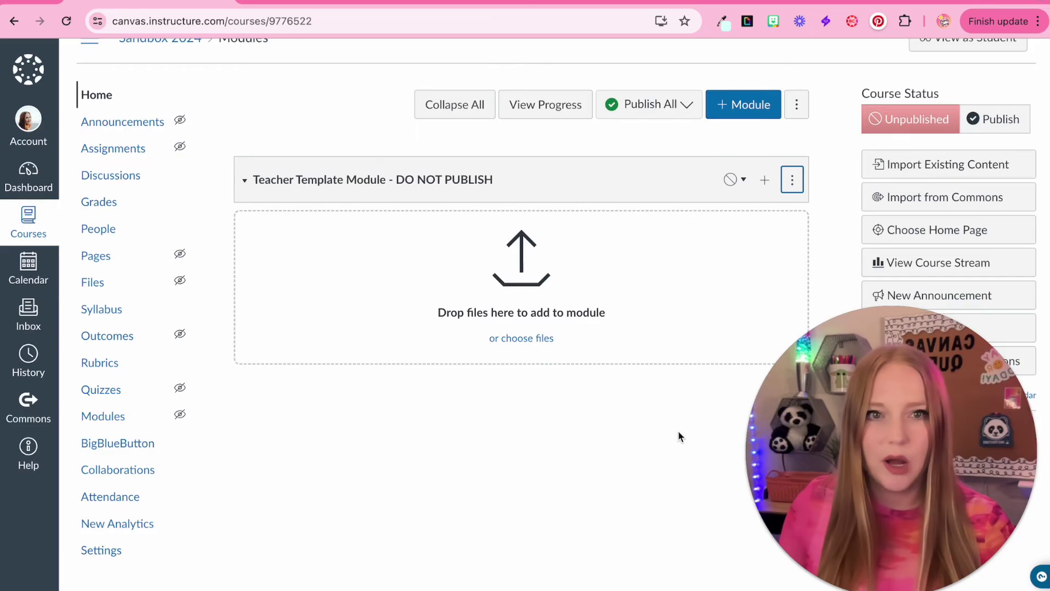
Step: Add a new assignment named 'Assignment Template' to the Teacher Template module
{"action": "scroll", "coordinate": [798, 195], "scroll_direction": "up", "scroll_amount": 5}
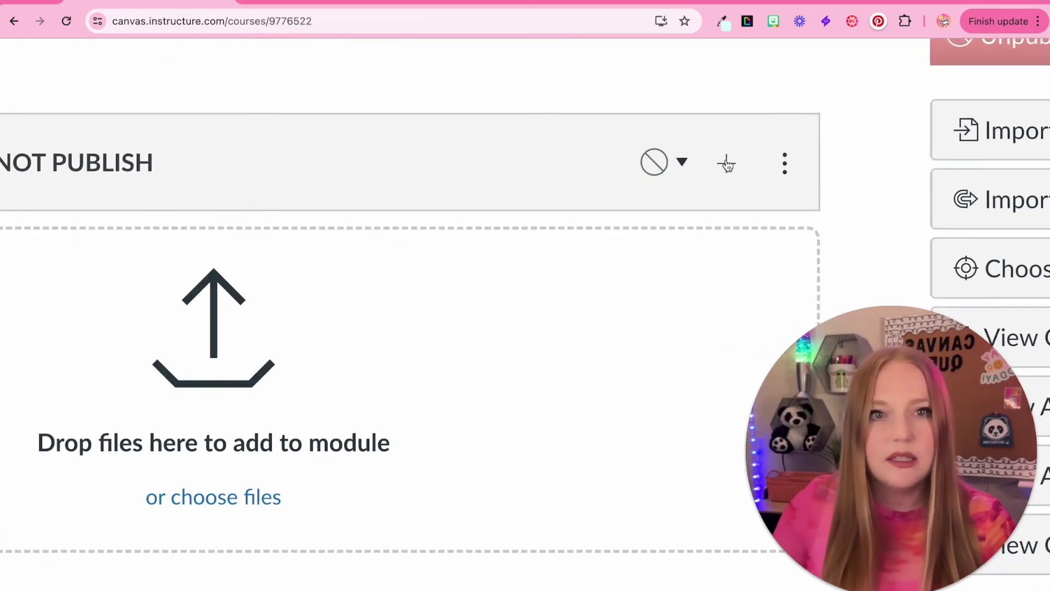
{"action": "left_click", "coordinate": [726, 163]}
{"action": "scroll", "coordinate": [725, 159], "scroll_direction": "down", "scroll_amount": 5}
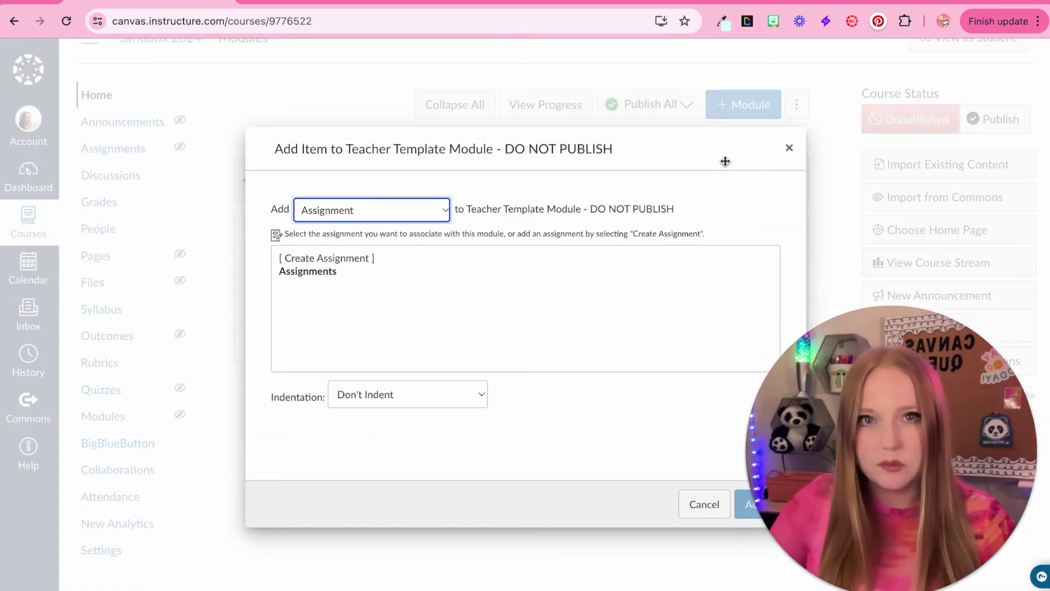
{"action": "left_click", "coordinate": [393, 220]}
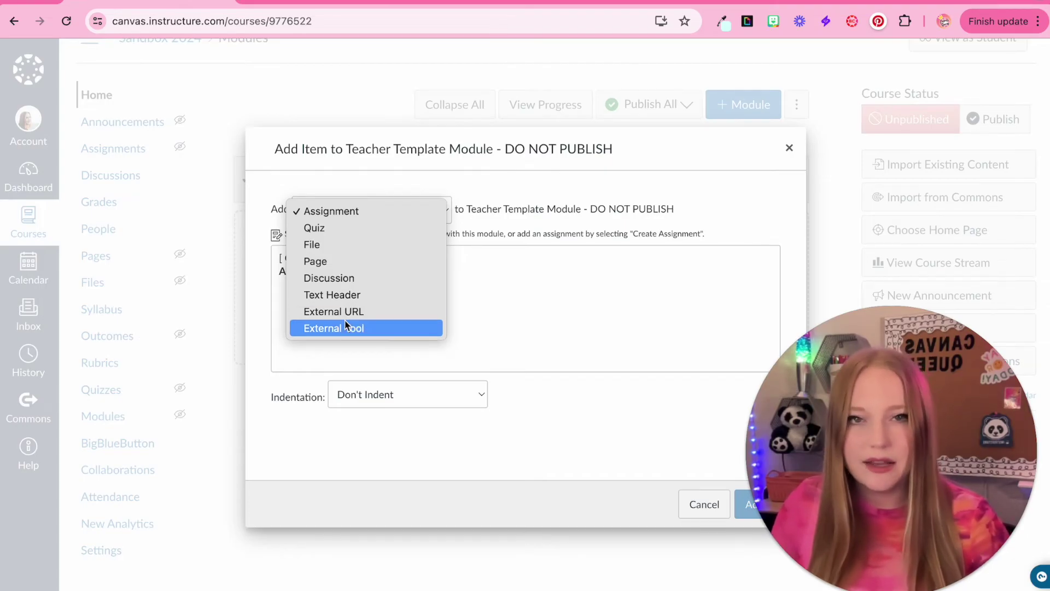
{"action": "left_click", "coordinate": [361, 210]}
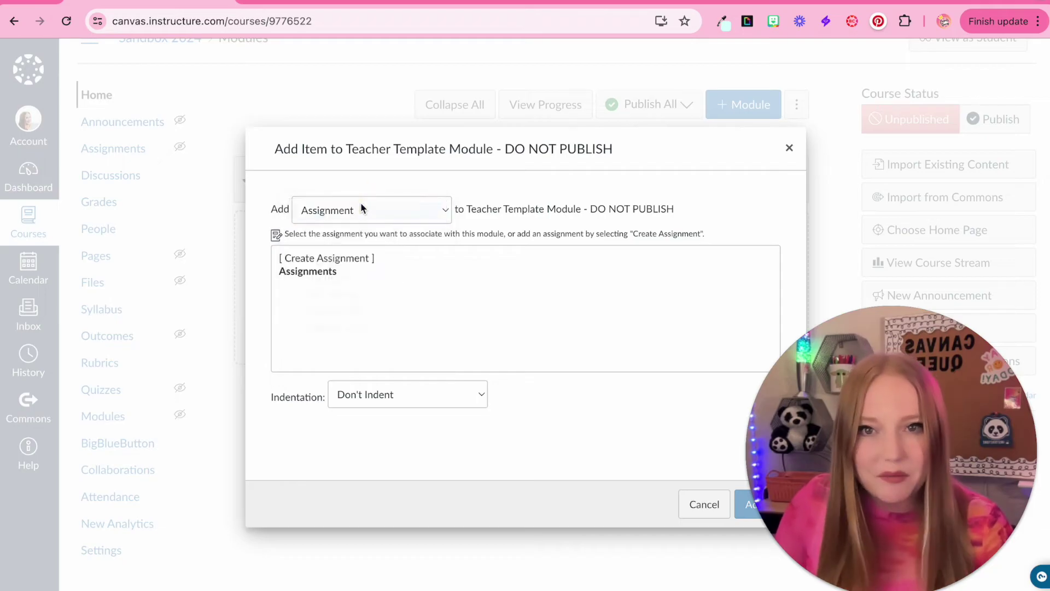
{"action": "left_click", "coordinate": [332, 257]}
{"action": "left_click", "coordinate": [391, 404]}
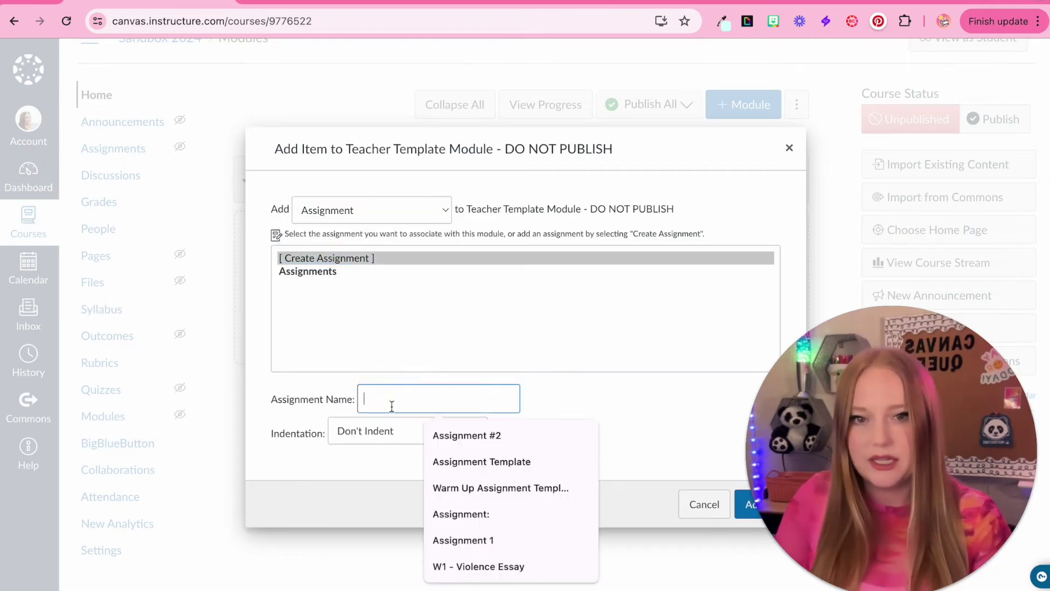
{"action": "type", "text": "Assign"}
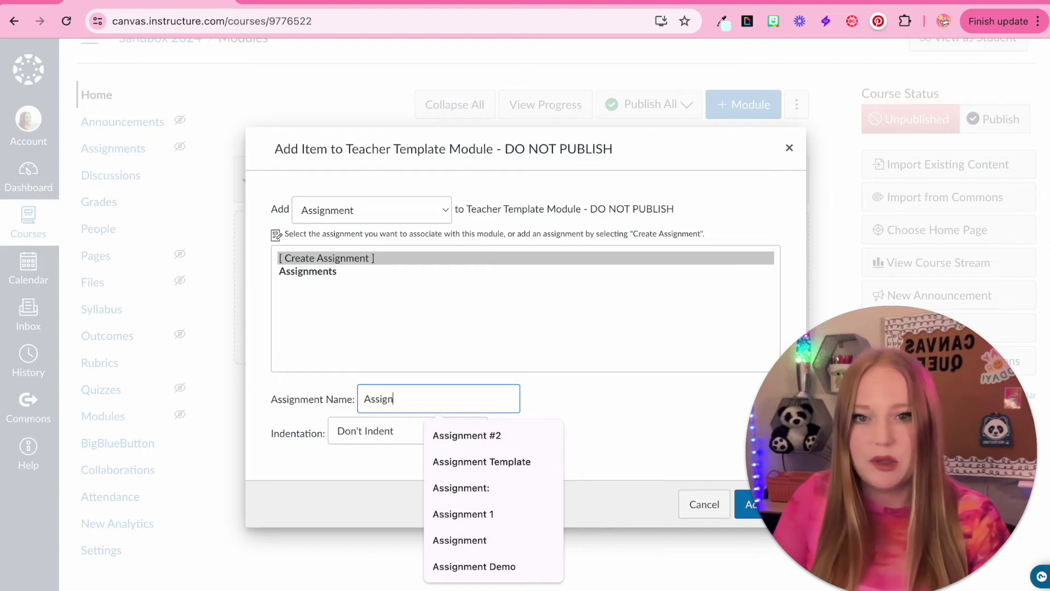
{"action": "type", "text": "ment Template"}
{"action": "left_click", "coordinate": [462, 435]}
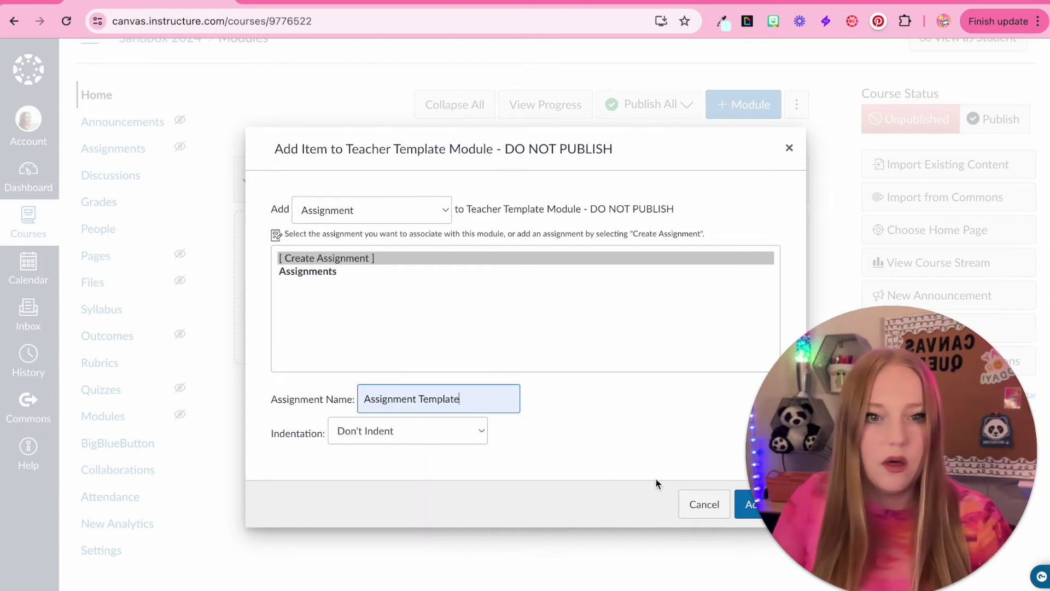
{"action": "left_click", "coordinate": [742, 506]}
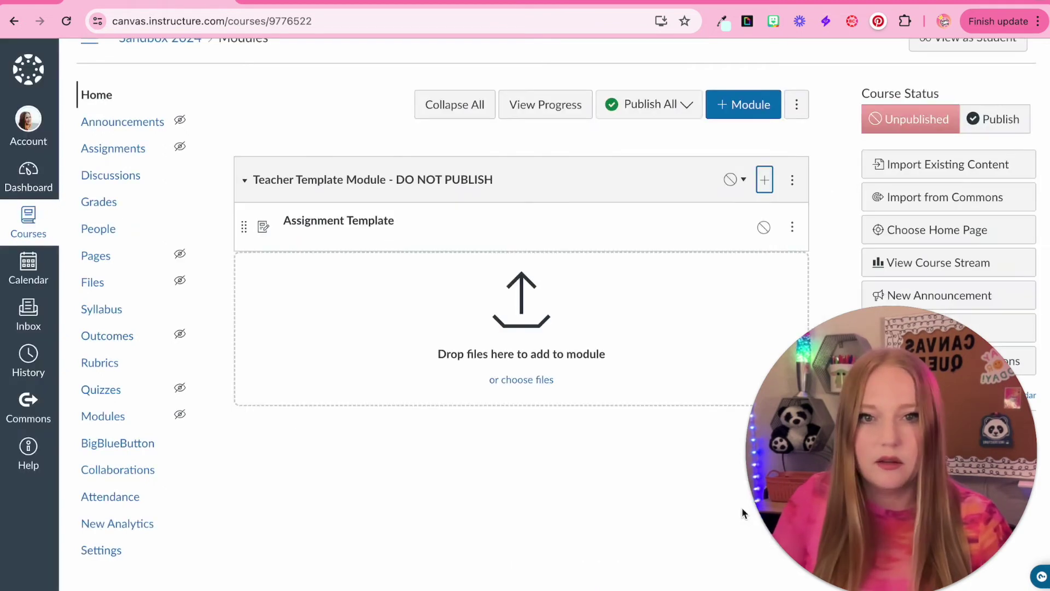
Step: Add a new quiz named 'Quiz Template' to the module
{"action": "left_click", "coordinate": [764, 180]}
{"action": "left_click", "coordinate": [343, 212]}
{"action": "left_click", "coordinate": [339, 227]}
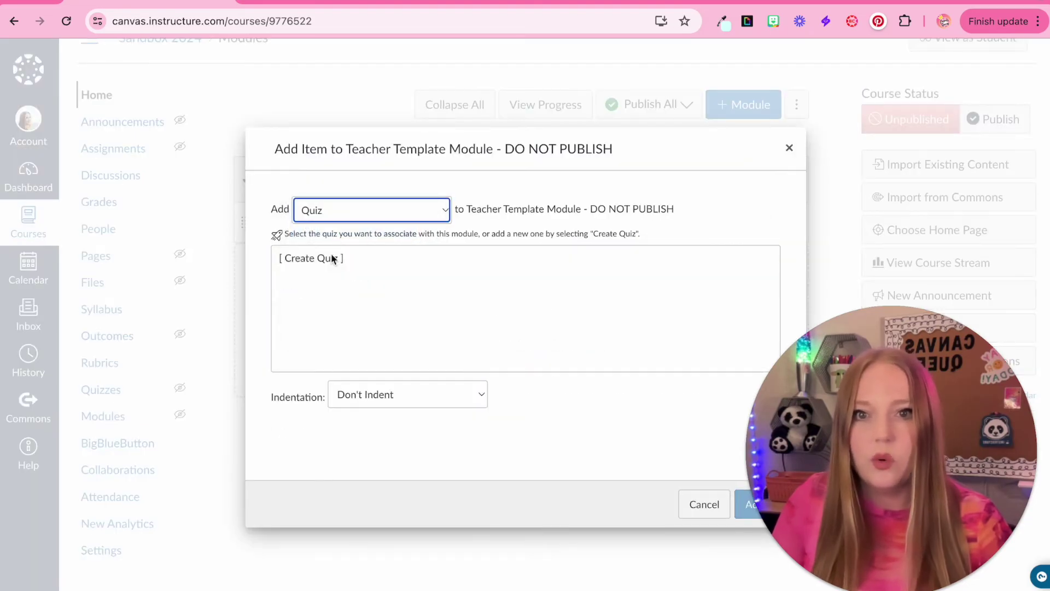
{"action": "left_click", "coordinate": [330, 258]}
{"action": "left_click", "coordinate": [356, 397]}
{"action": "type", "text": "Q"}
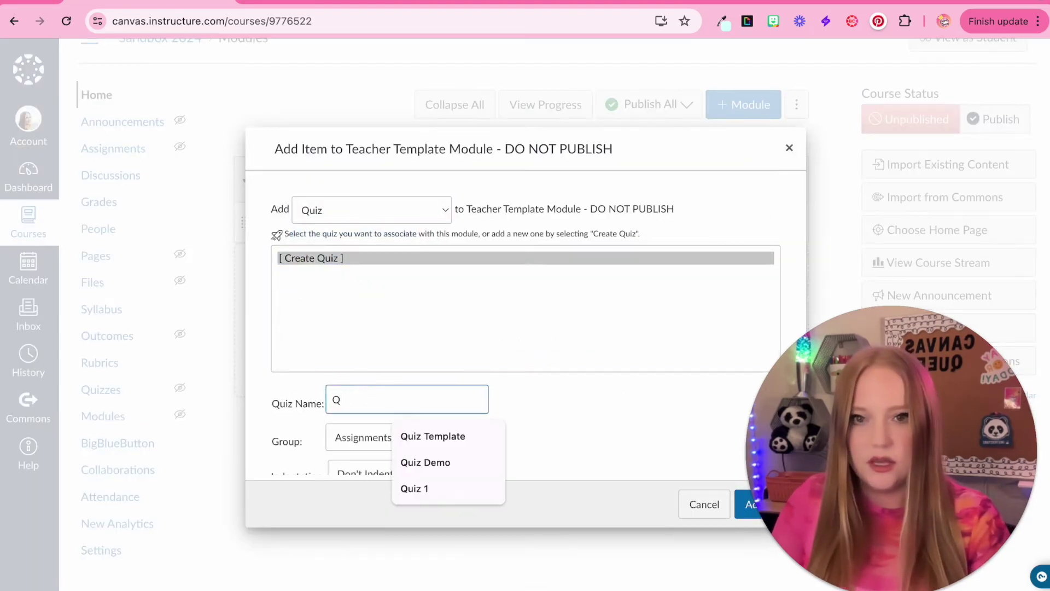
{"action": "left_click", "coordinate": [429, 436]}
{"action": "left_click", "coordinate": [764, 503]}
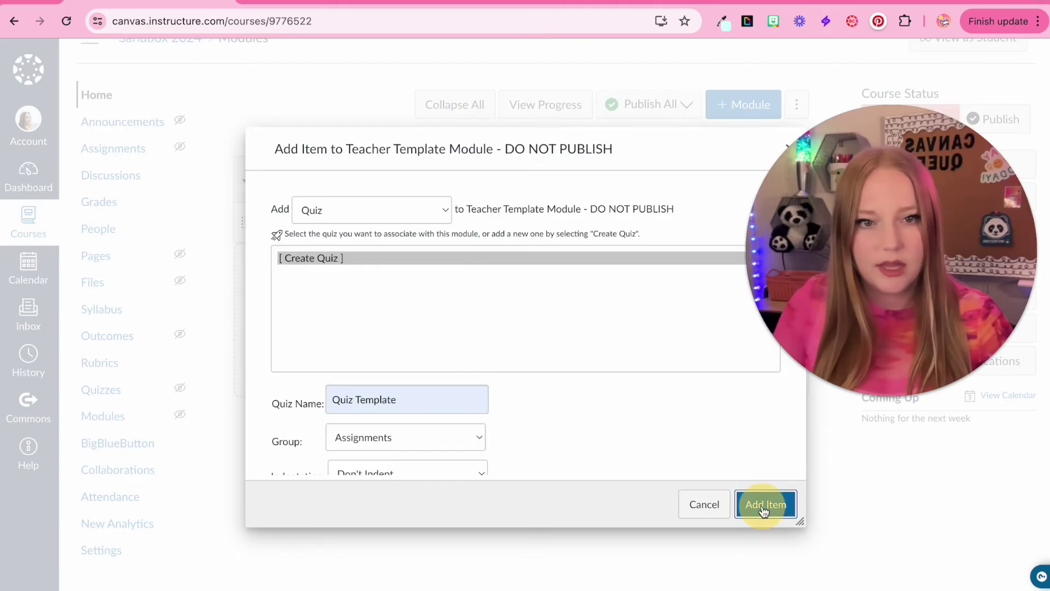
Step: Add a new page named 'Blank Page Template' to the module
{"action": "left_click", "coordinate": [764, 179]}
{"action": "left_click", "coordinate": [362, 213]}
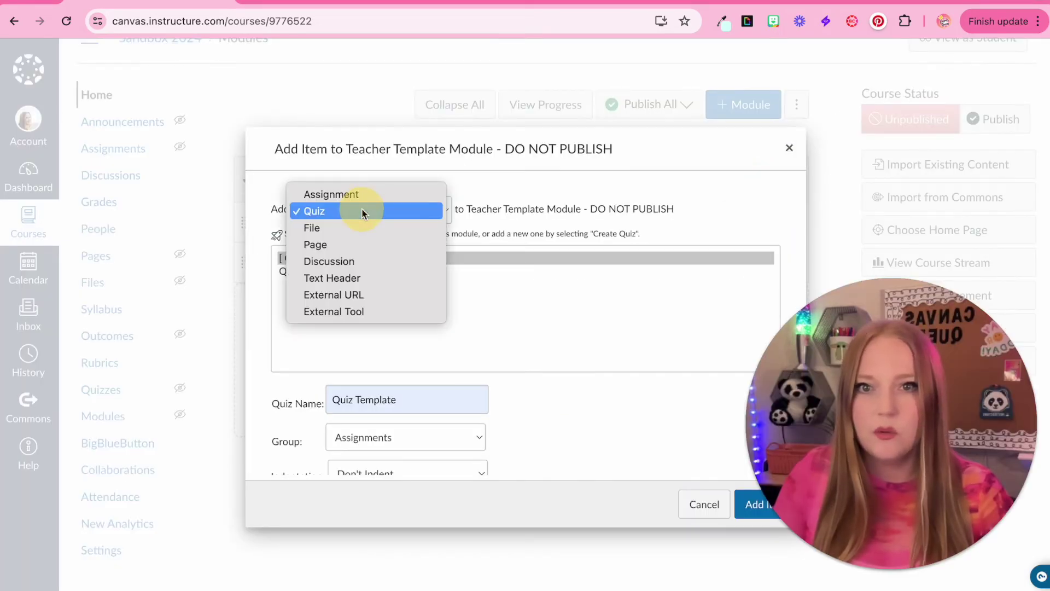
{"action": "left_click", "coordinate": [349, 244]}
{"action": "left_click", "coordinate": [324, 261]}
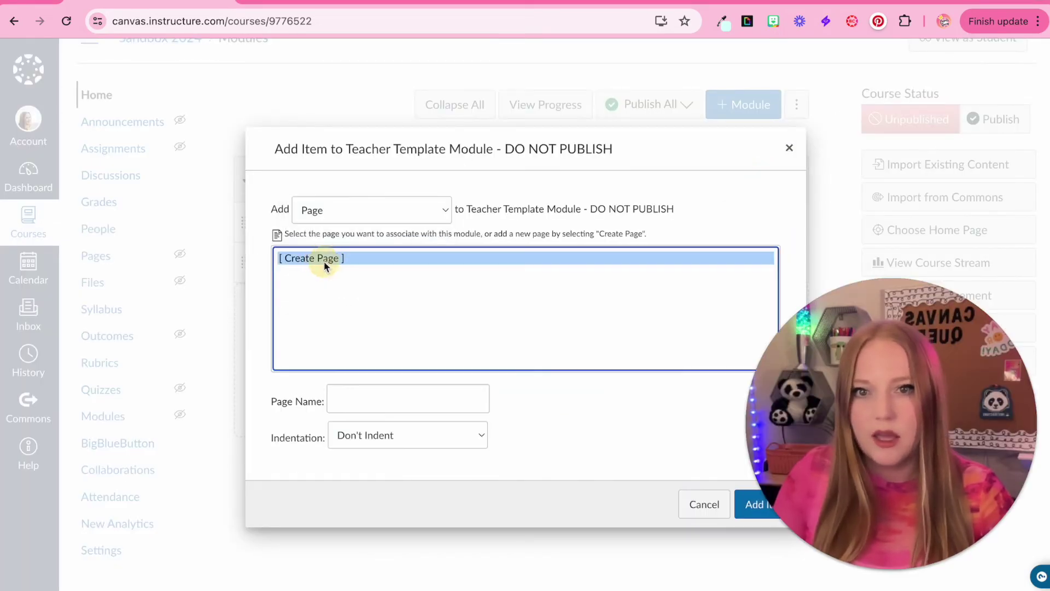
{"action": "left_click", "coordinate": [350, 389]}
{"action": "type", "text": "Blan"}
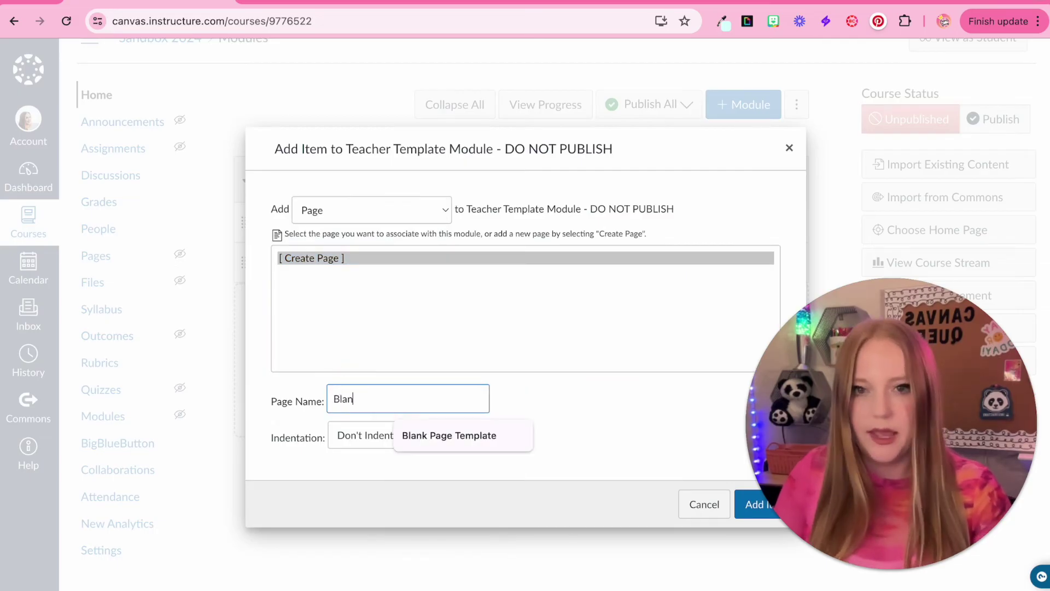
{"action": "left_click", "coordinate": [449, 435]}
{"action": "left_click", "coordinate": [755, 503]}
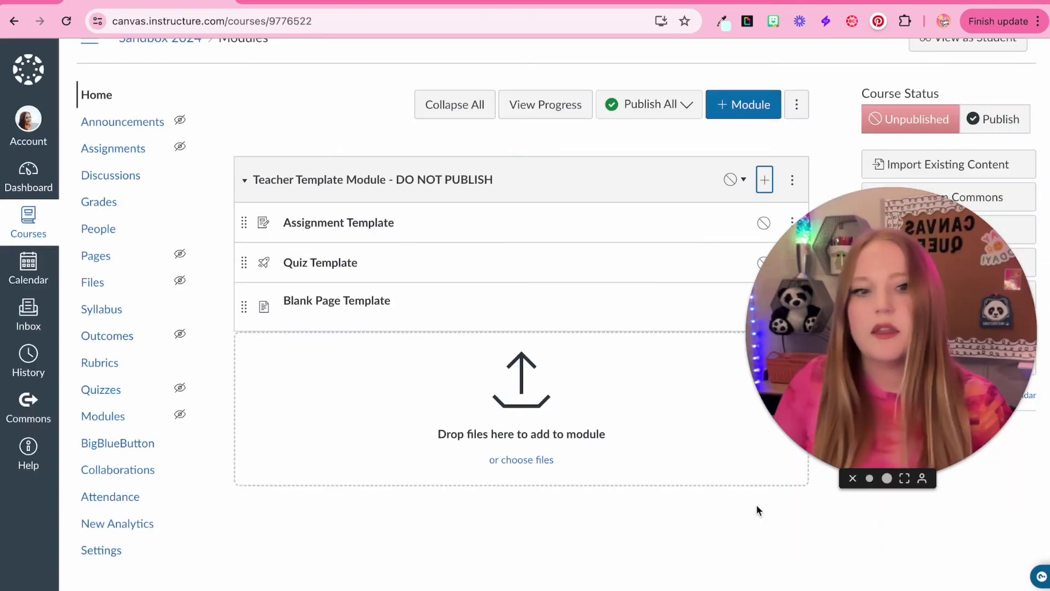
Step: Add a new discussion topic named 'Discussion Template' to the module
{"action": "left_click", "coordinate": [764, 180]}
{"action": "left_click", "coordinate": [382, 214]}
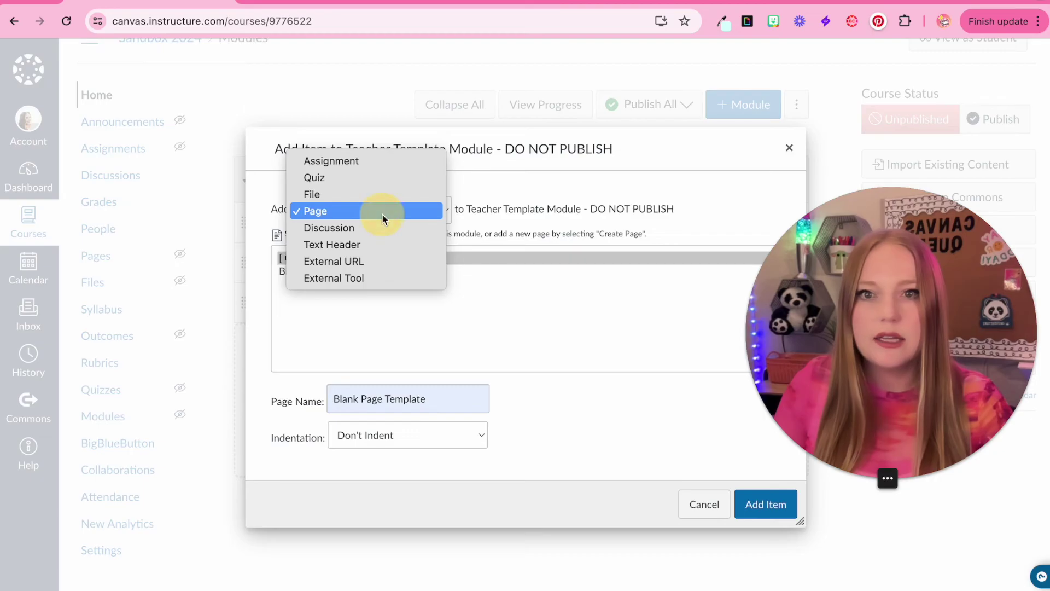
{"action": "left_click", "coordinate": [361, 228]}
{"action": "left_click", "coordinate": [350, 258]}
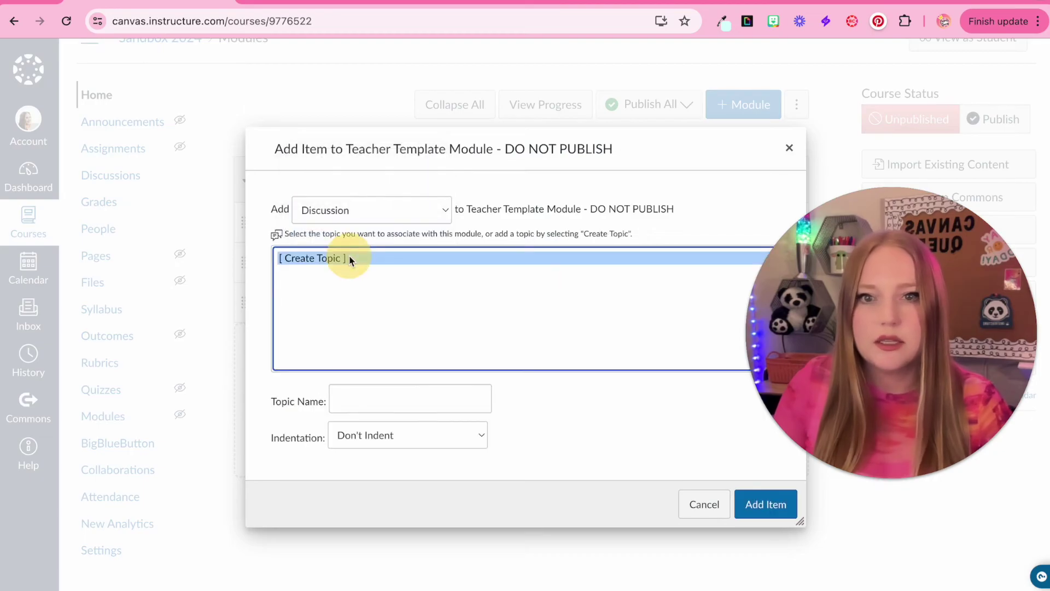
{"action": "left_click", "coordinate": [354, 396]}
{"action": "type", "text": "Discussion "}
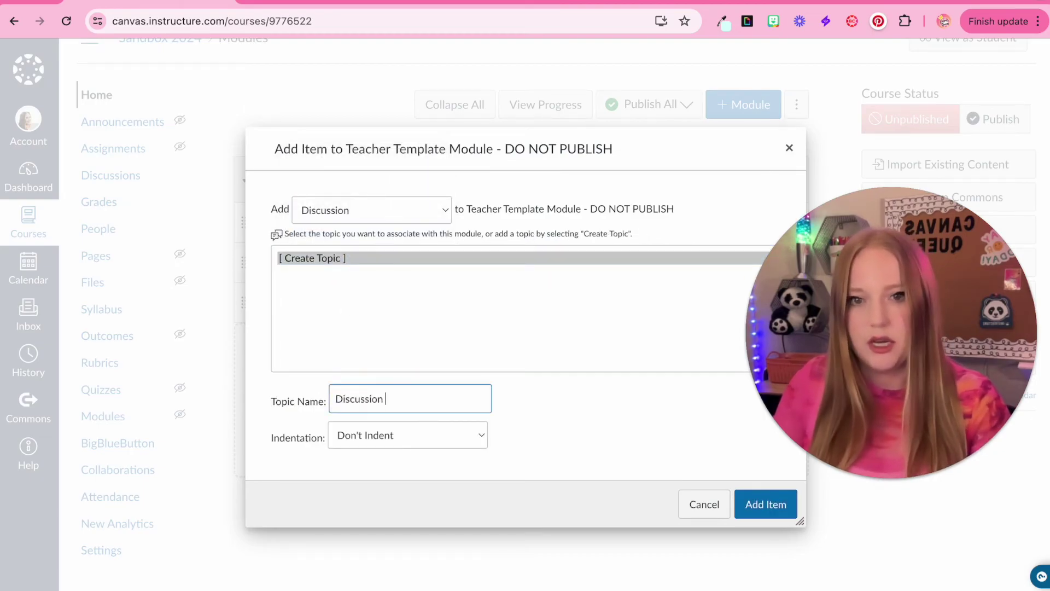
{"action": "type", "text": "Template"}
{"action": "left_click", "coordinate": [761, 510]}
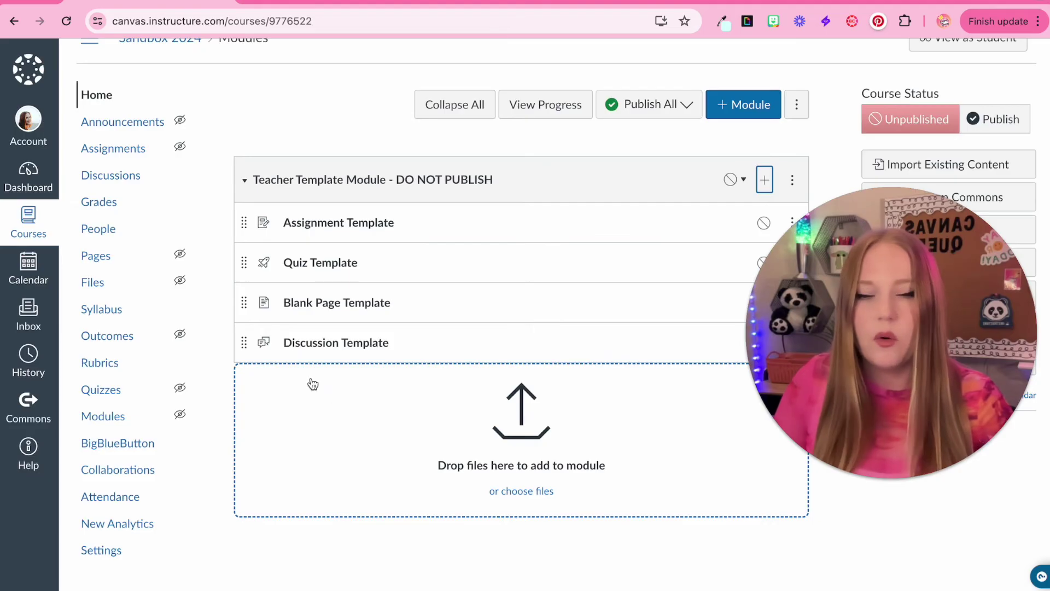
{"action": "scroll", "coordinate": [313, 384], "scroll_direction": "up", "scroll_amount": 5}
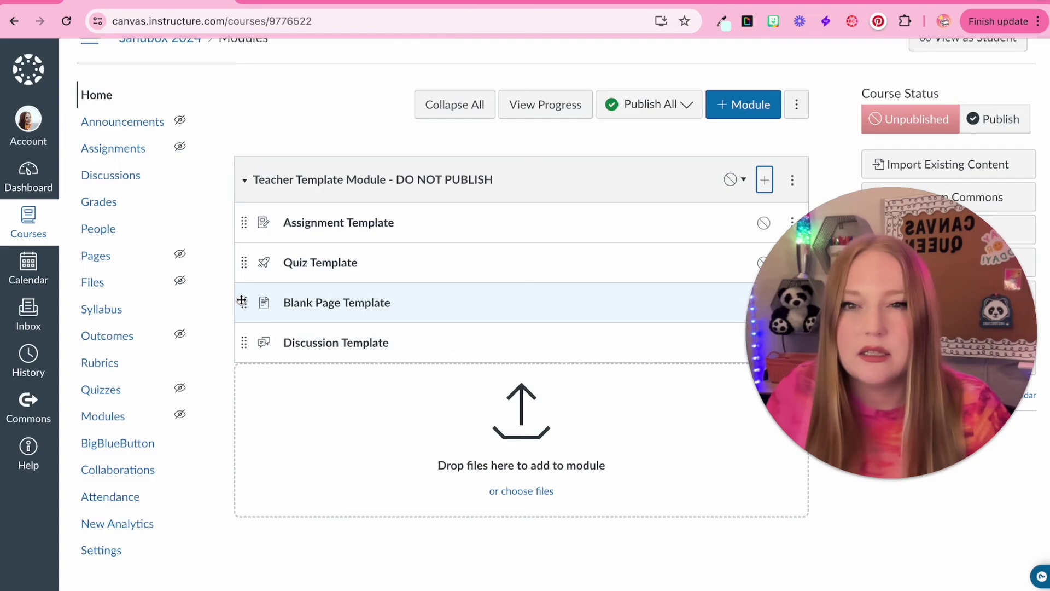
Step: Move Blank Page Template to the top and Quiz Template below Discussion Template
{"action": "left_click_drag", "start_coordinate": [241, 301], "coordinate": [236, 222]}
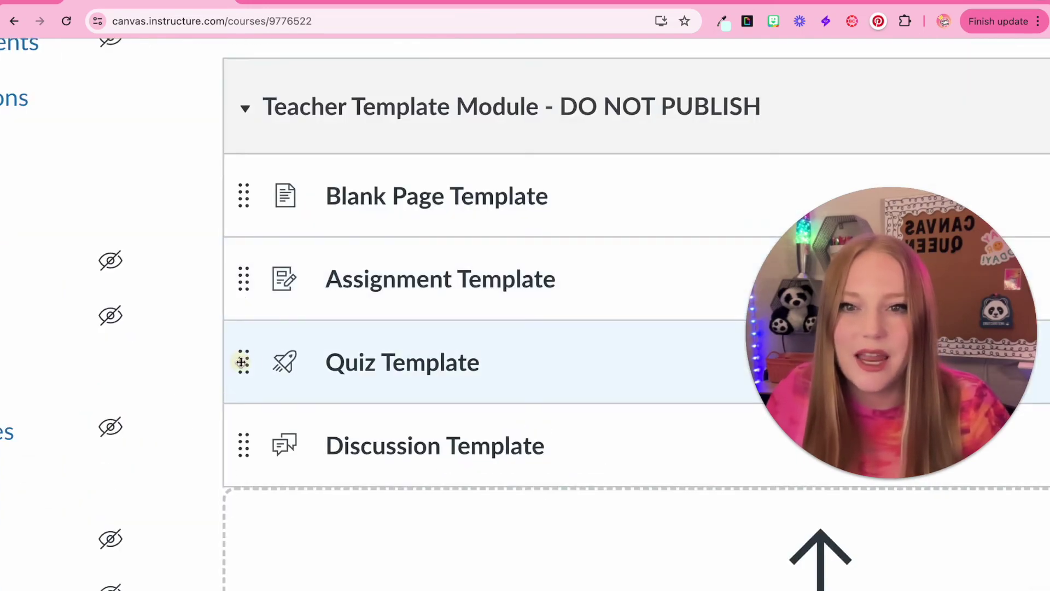
{"action": "left_click_drag", "start_coordinate": [241, 361], "coordinate": [244, 450]}
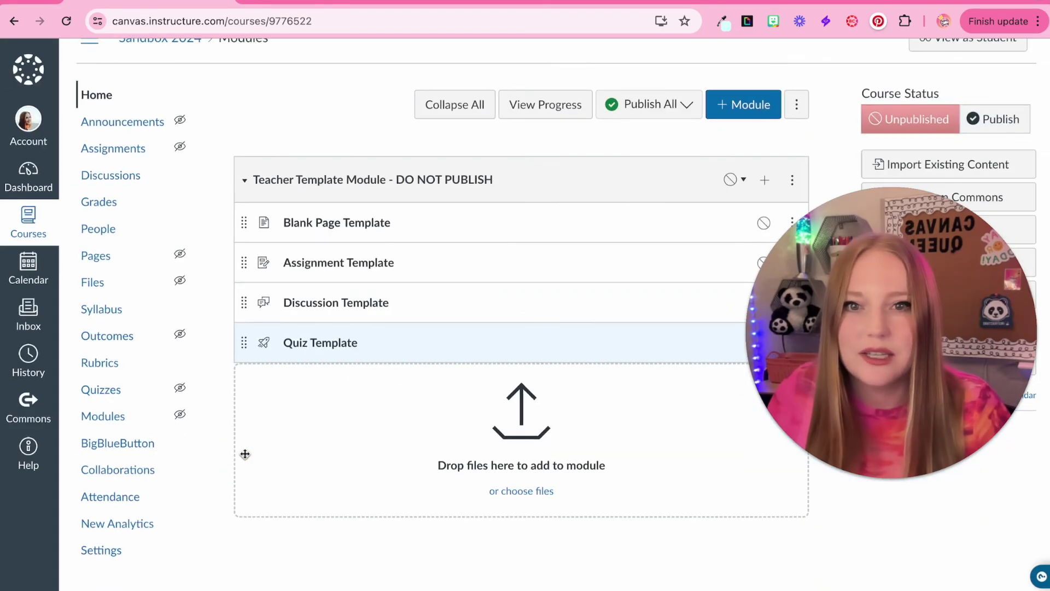
{"action": "scroll", "coordinate": [245, 454], "scroll_direction": "down", "scroll_amount": 1}
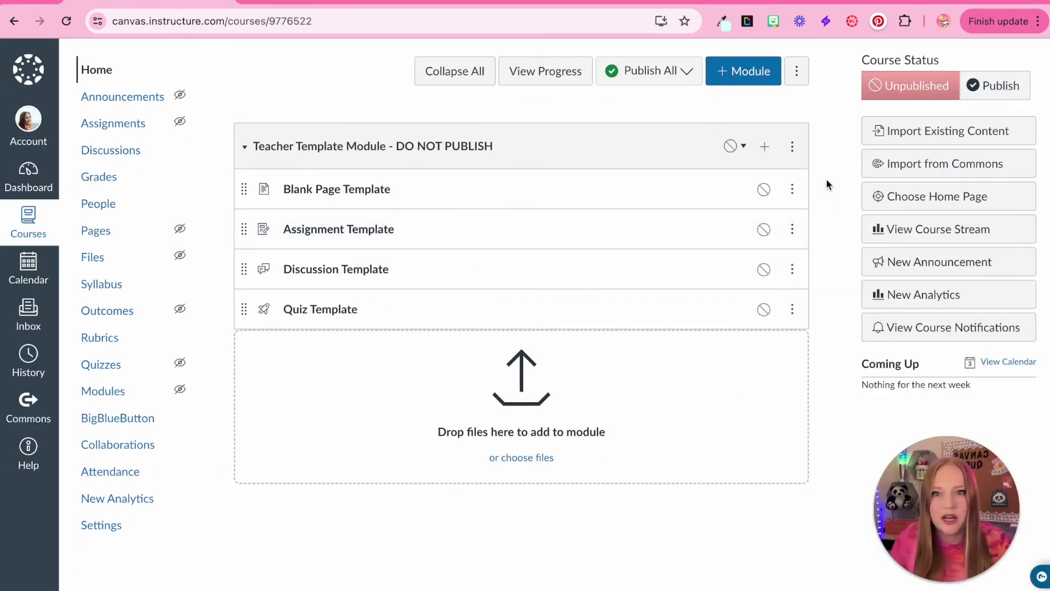
Step: Check the module's settings without changes, then choose Send To for the Teacher Template module
{"action": "left_click", "coordinate": [791, 146]}
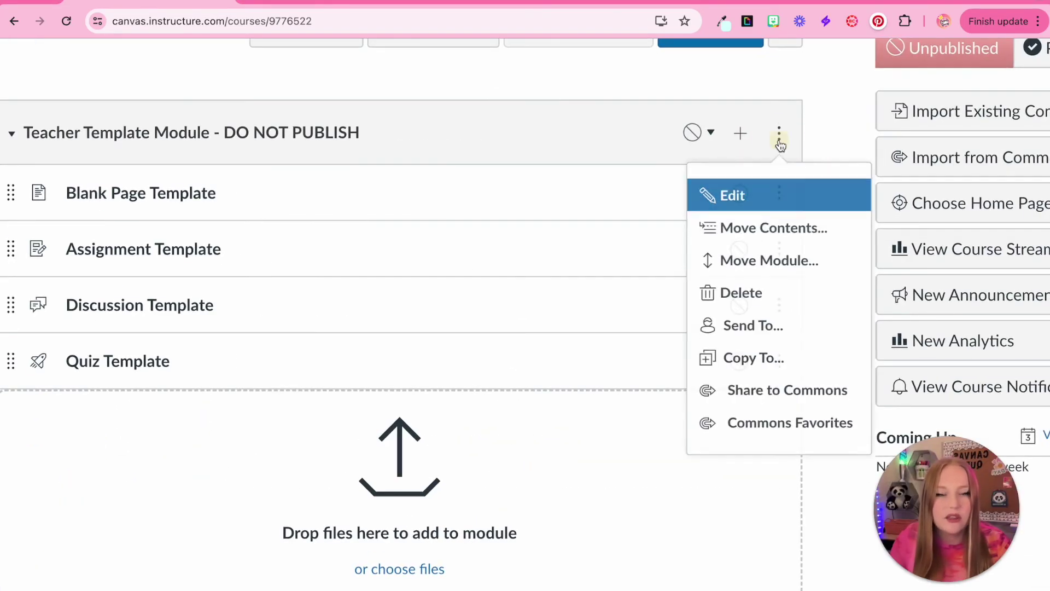
{"action": "left_click", "coordinate": [752, 211]}
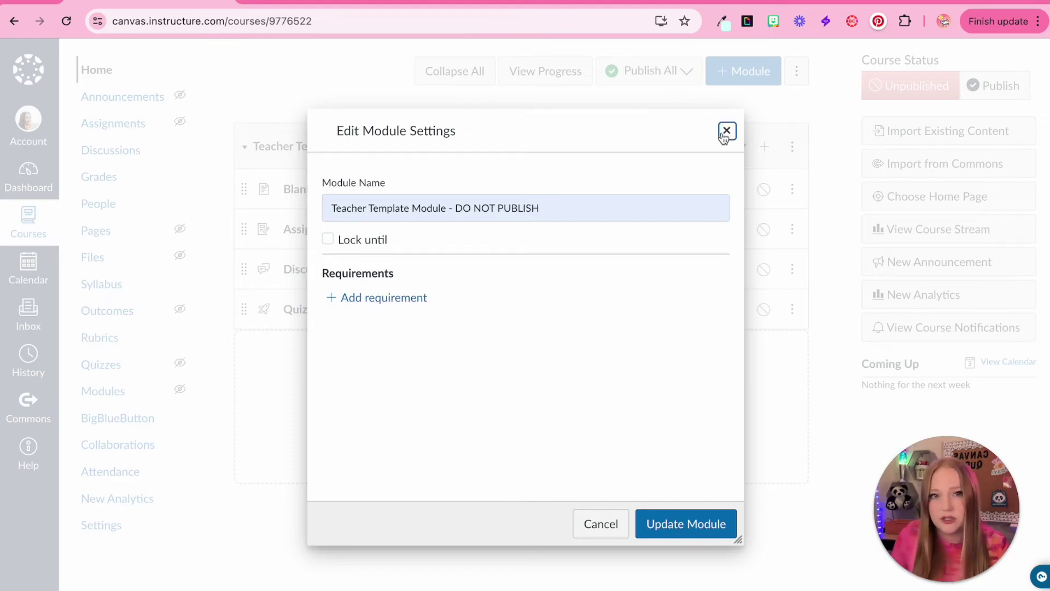
{"action": "left_click", "coordinate": [726, 131]}
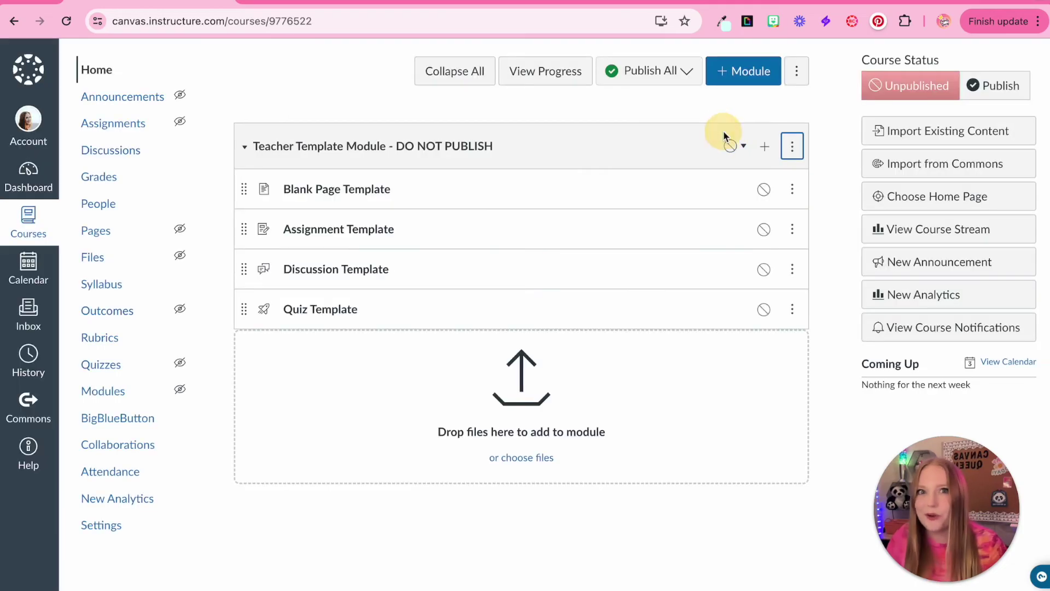
{"action": "left_click", "coordinate": [792, 146]}
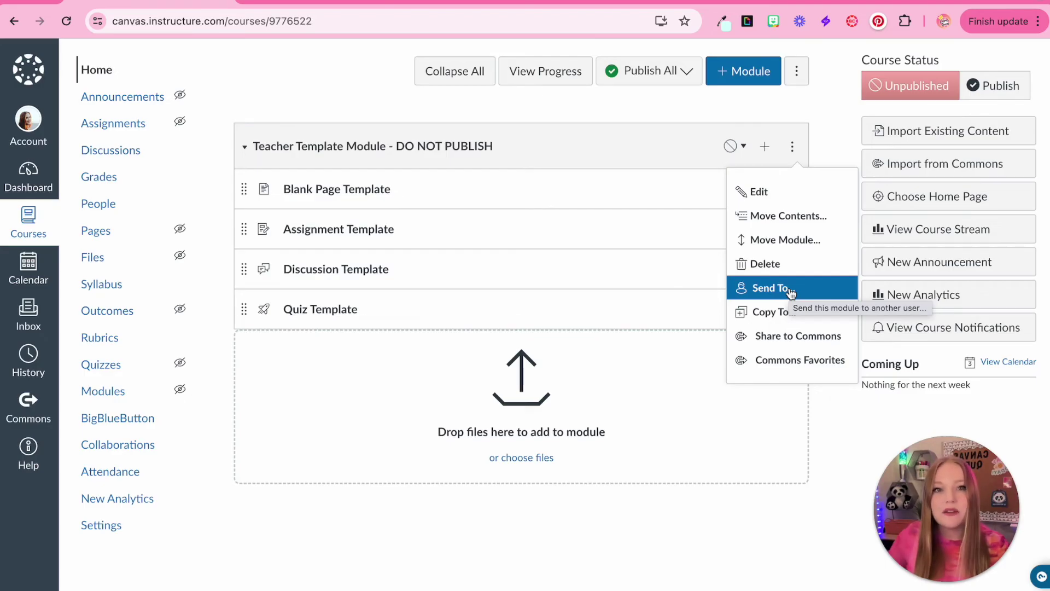
{"action": "left_click", "coordinate": [790, 292]}
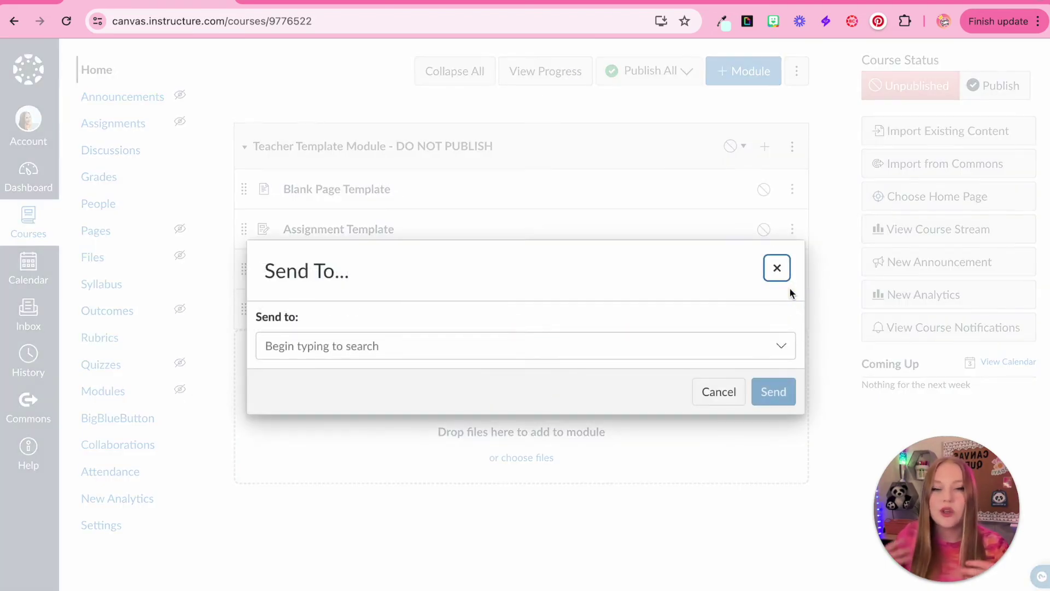
{"action": "left_click", "coordinate": [654, 347]}
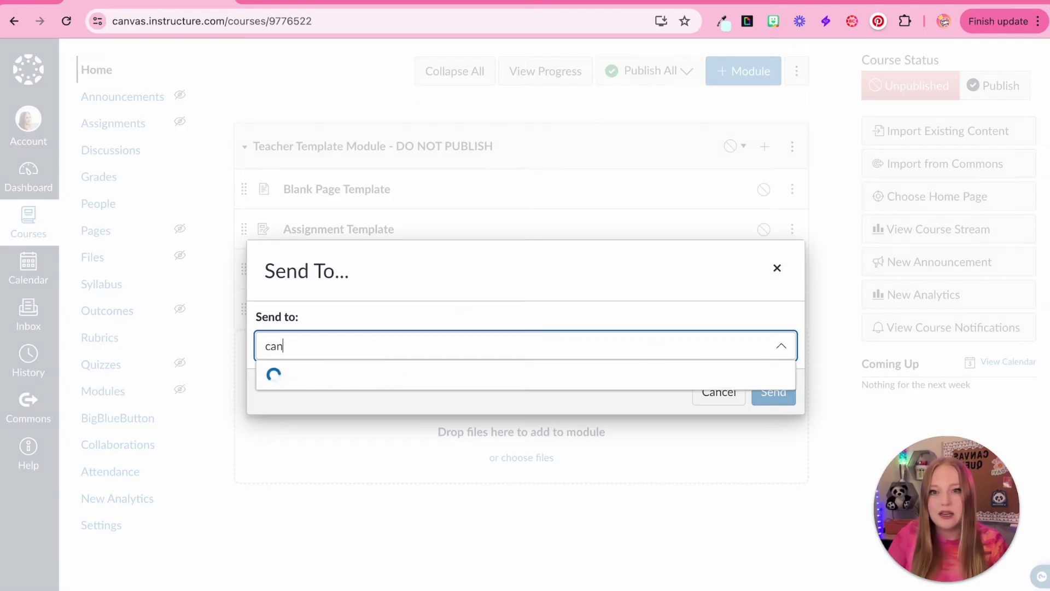
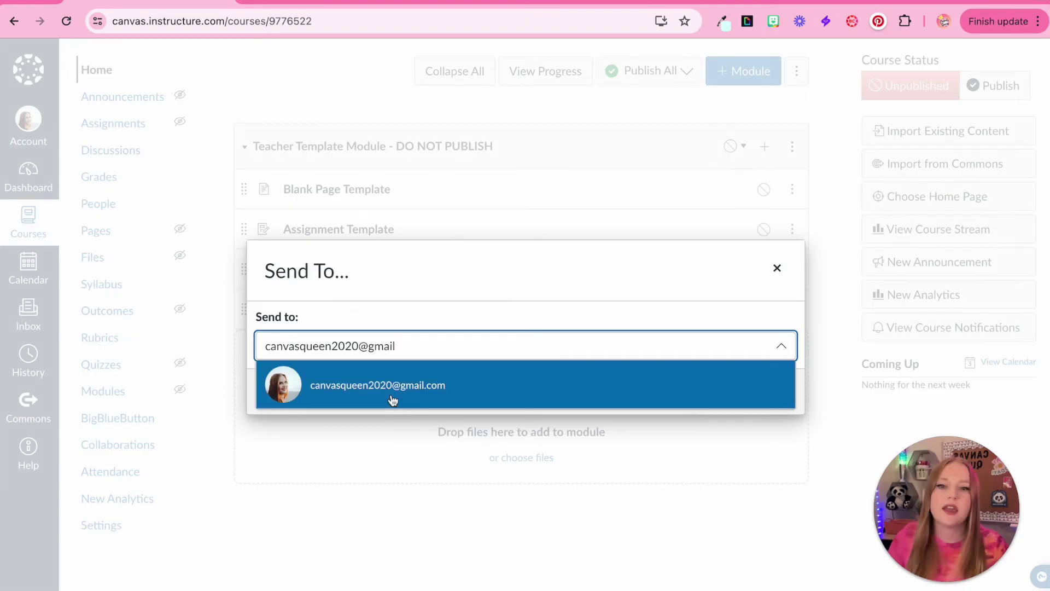
{"action": "left_click", "coordinate": [392, 397]}
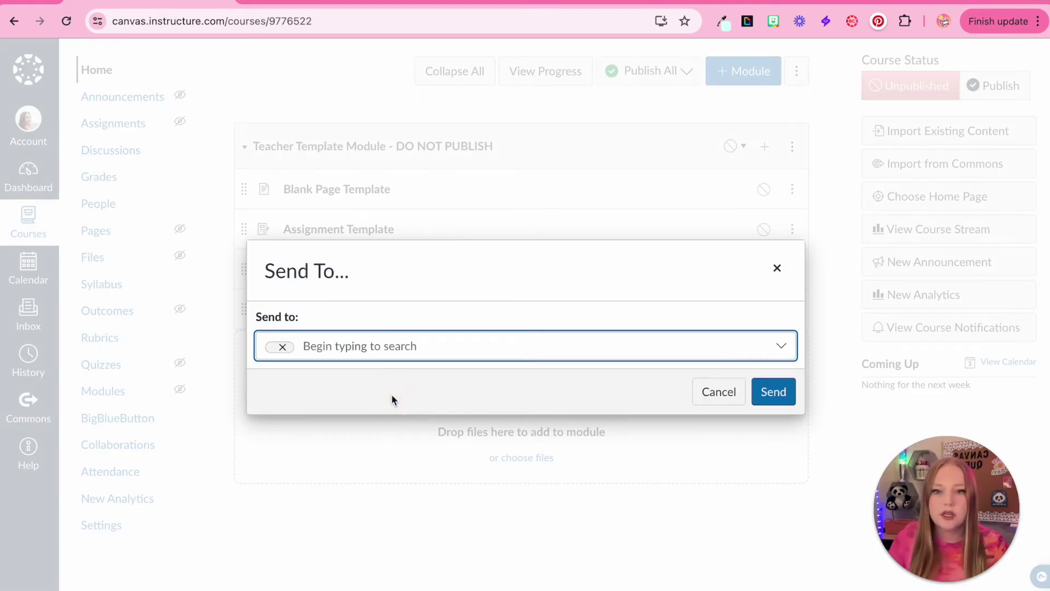
{"action": "left_click", "coordinate": [773, 396]}
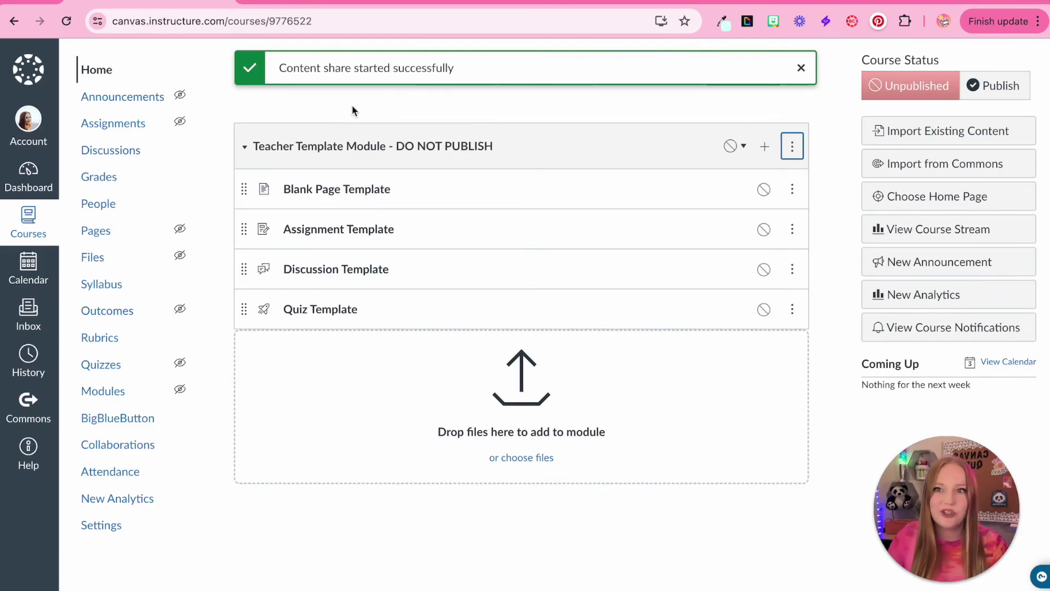
{"action": "left_click", "coordinate": [68, 23]}
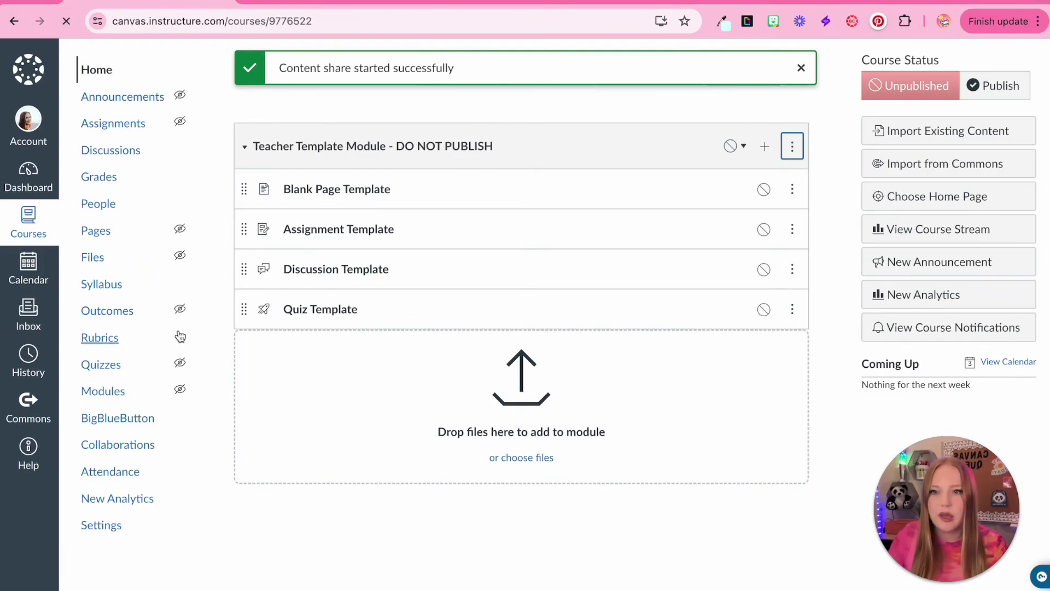
{"action": "left_click", "coordinate": [30, 121]}
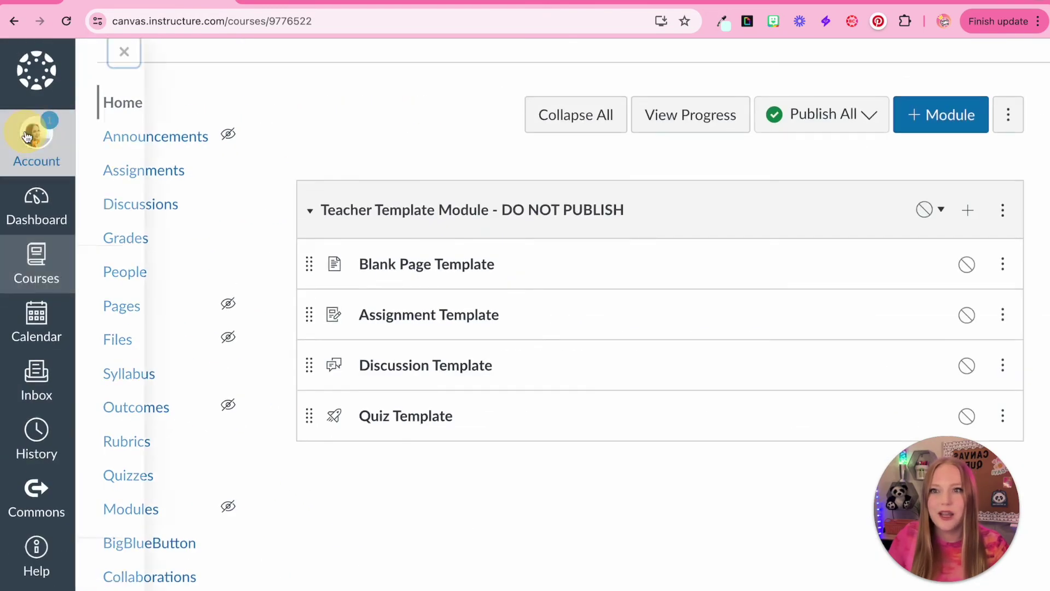
{"action": "left_click", "coordinate": [158, 453]}
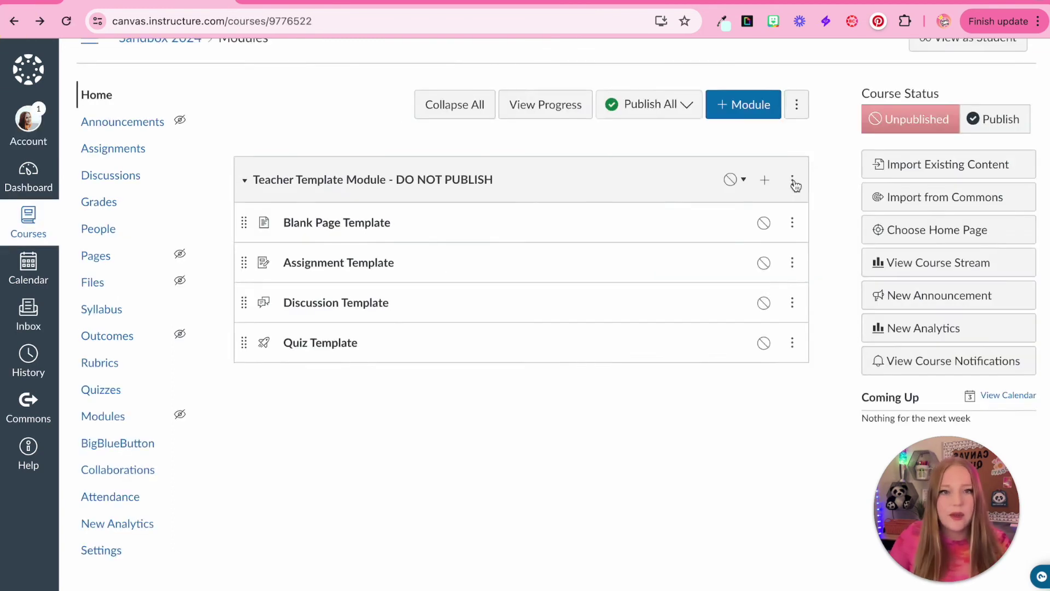
{"action": "left_click", "coordinate": [793, 181]}
{"action": "scroll", "coordinate": [793, 301], "scroll_direction": "down", "scroll_amount": 2}
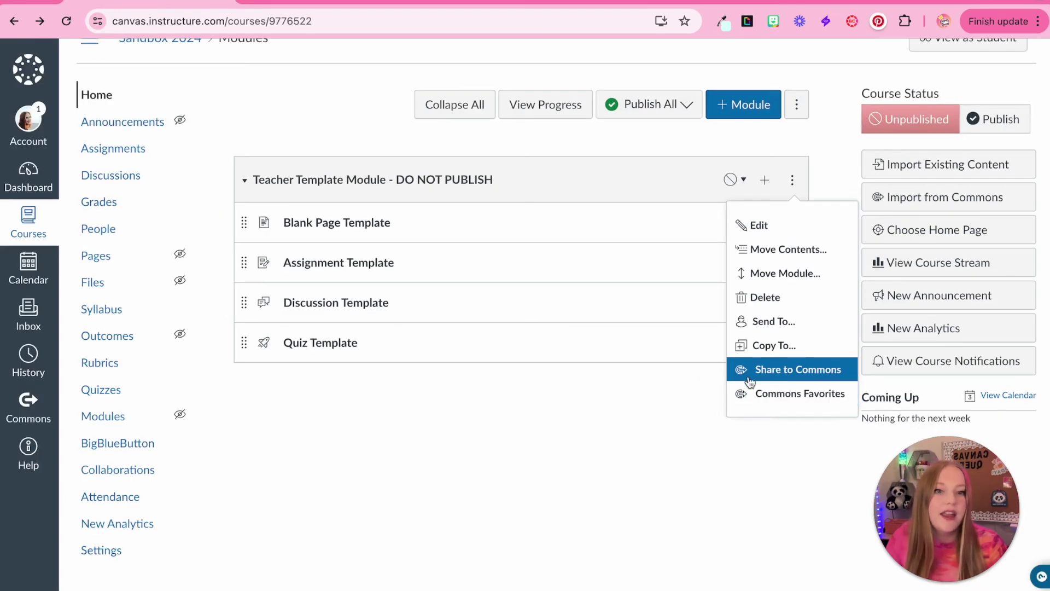
{"action": "left_click", "coordinate": [710, 432]}
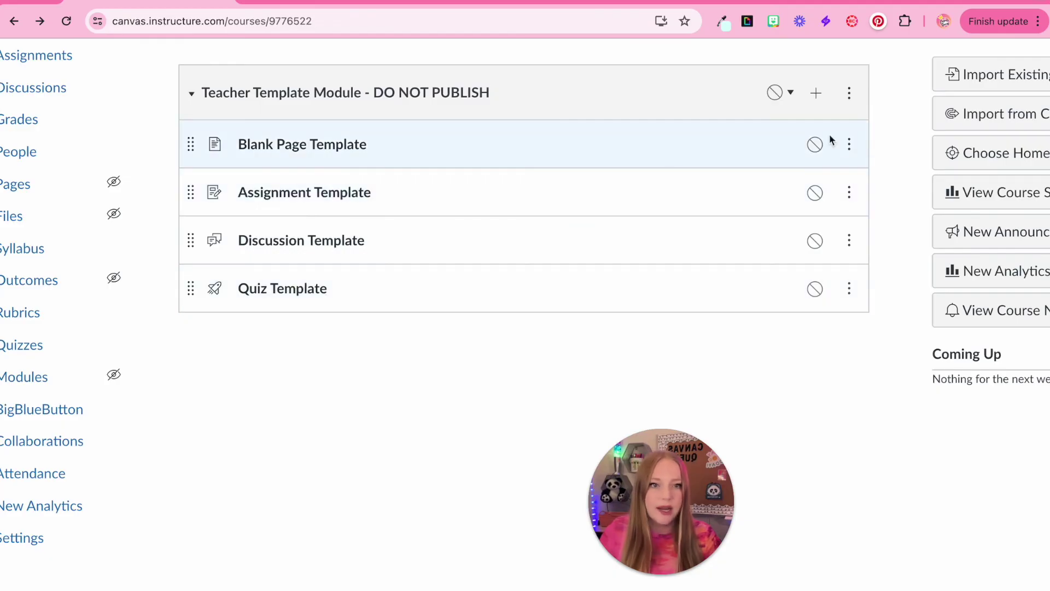
{"action": "left_click", "coordinate": [848, 144]}
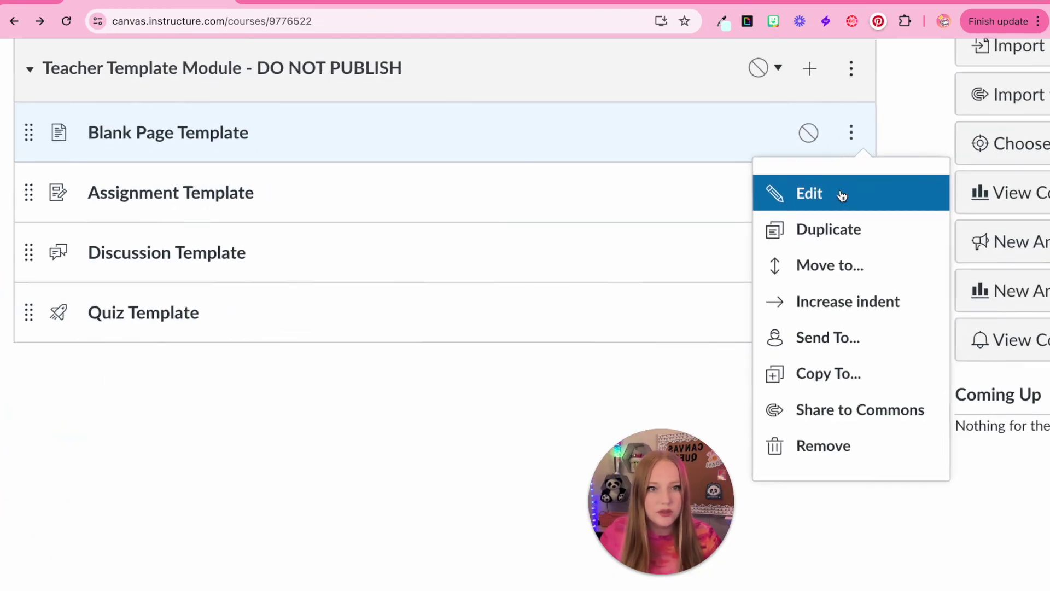
{"action": "left_click", "coordinate": [841, 195]}
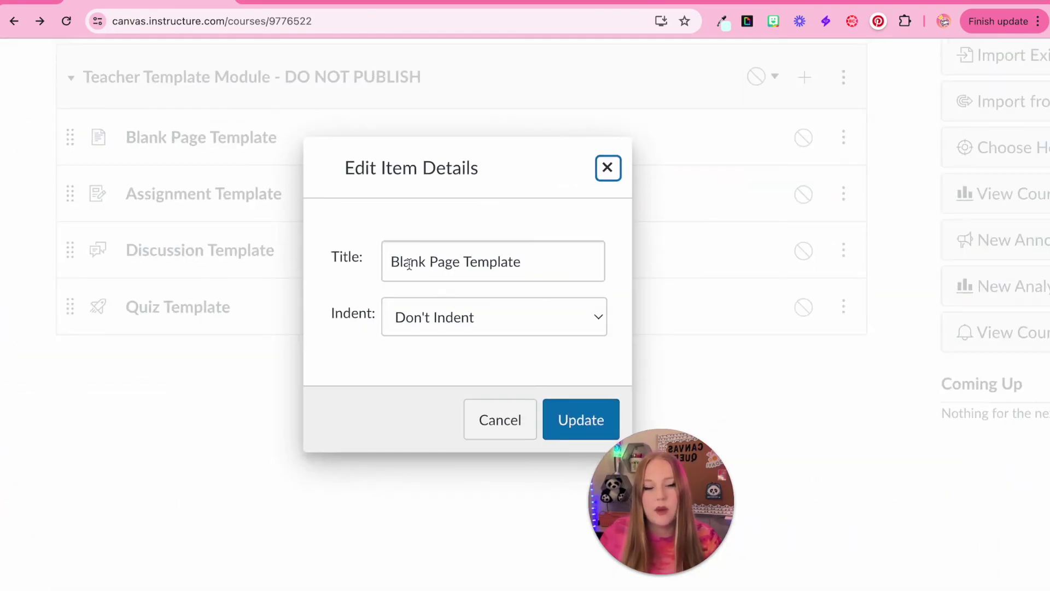
{"action": "left_click", "coordinate": [446, 304]}
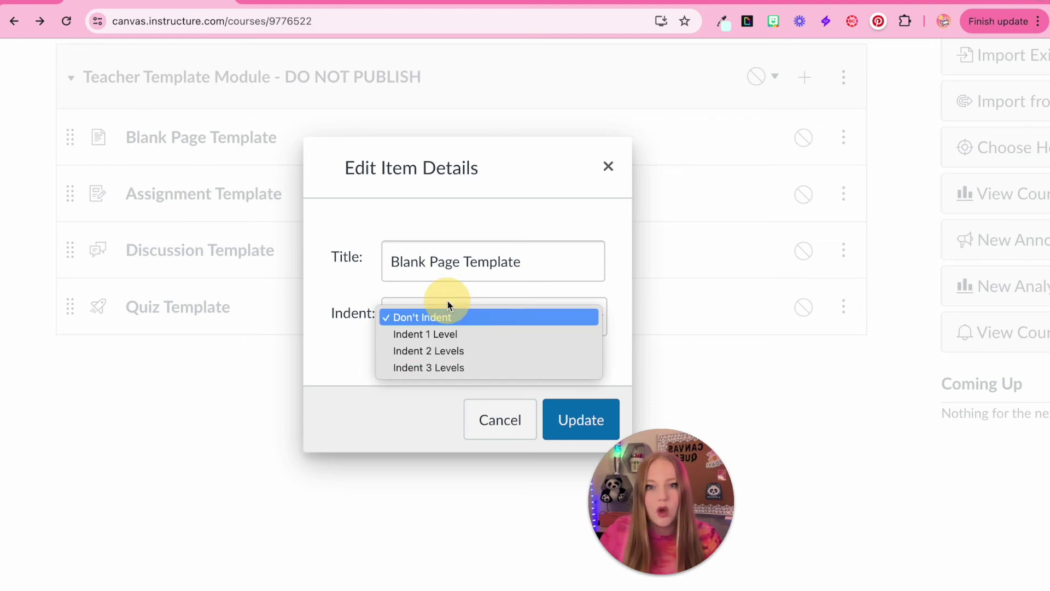
{"action": "left_click", "coordinate": [432, 335]}
{"action": "left_click", "coordinate": [560, 417]}
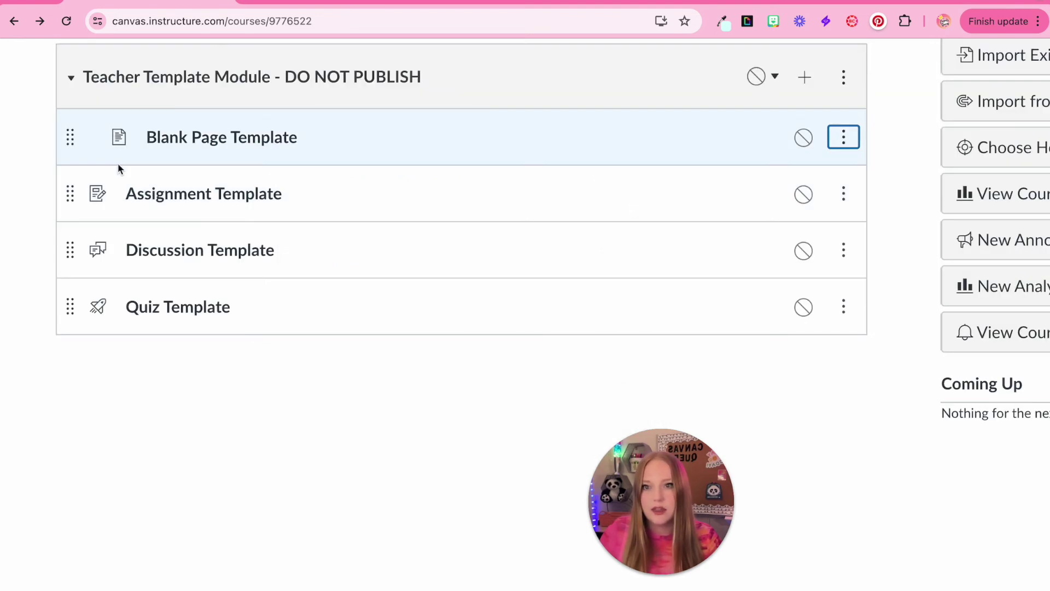
{"action": "left_click", "coordinate": [843, 137]}
{"action": "left_click", "coordinate": [805, 193]}
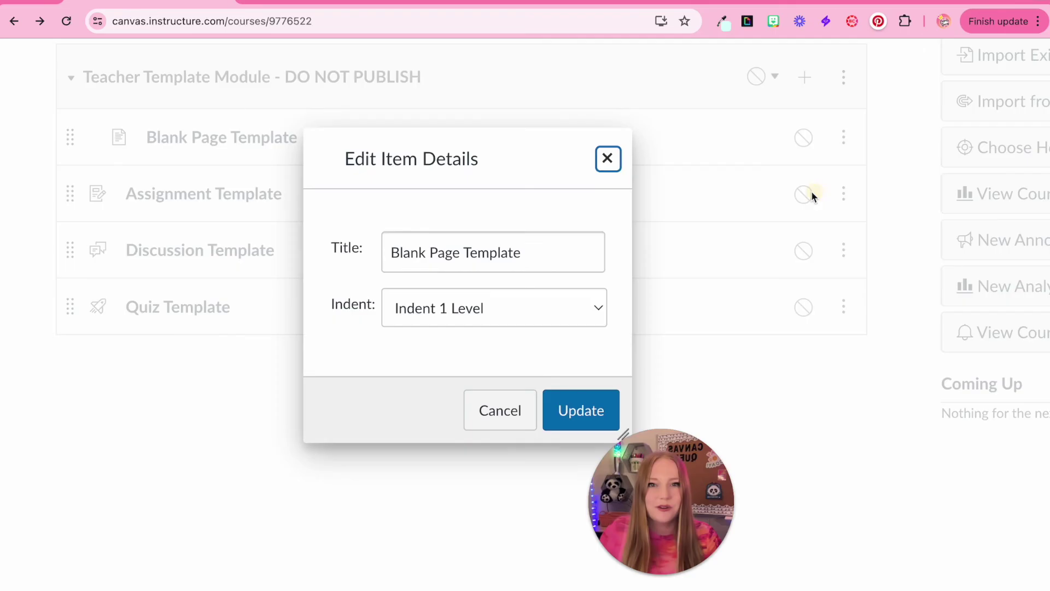
{"action": "left_click", "coordinate": [569, 308]}
{"action": "left_click", "coordinate": [516, 290]}
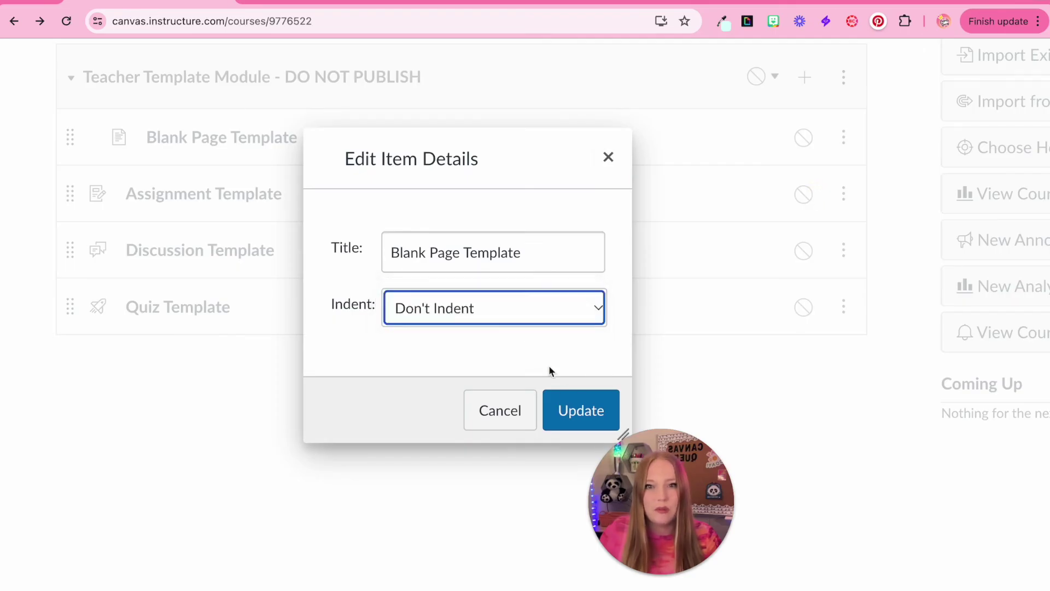
{"action": "left_click", "coordinate": [571, 411]}
{"action": "left_click", "coordinate": [843, 137]}
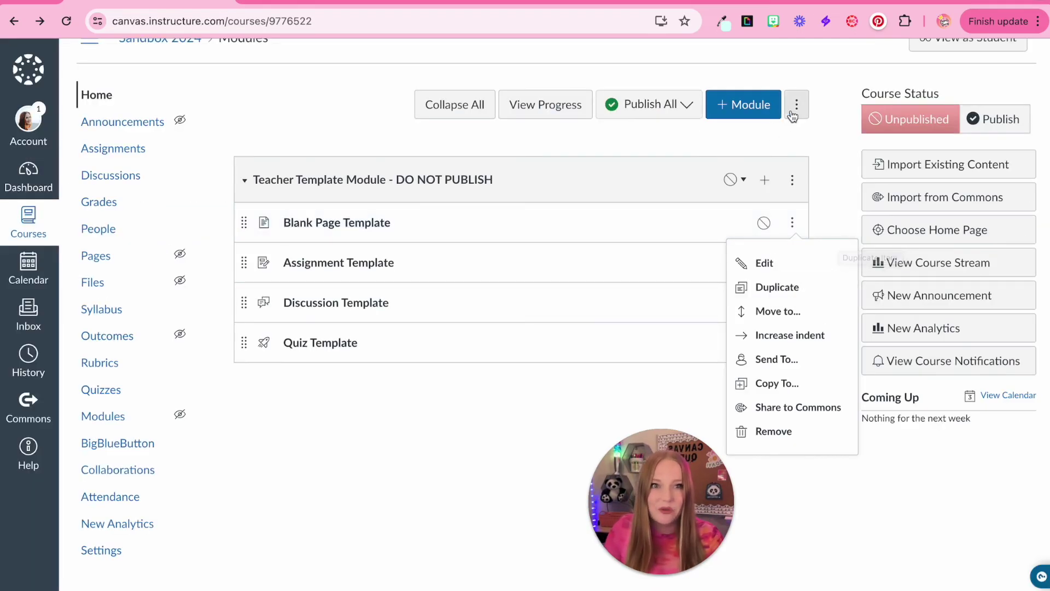
Step: Create a new module named 'Module 1'
{"action": "left_click", "coordinate": [747, 104]}
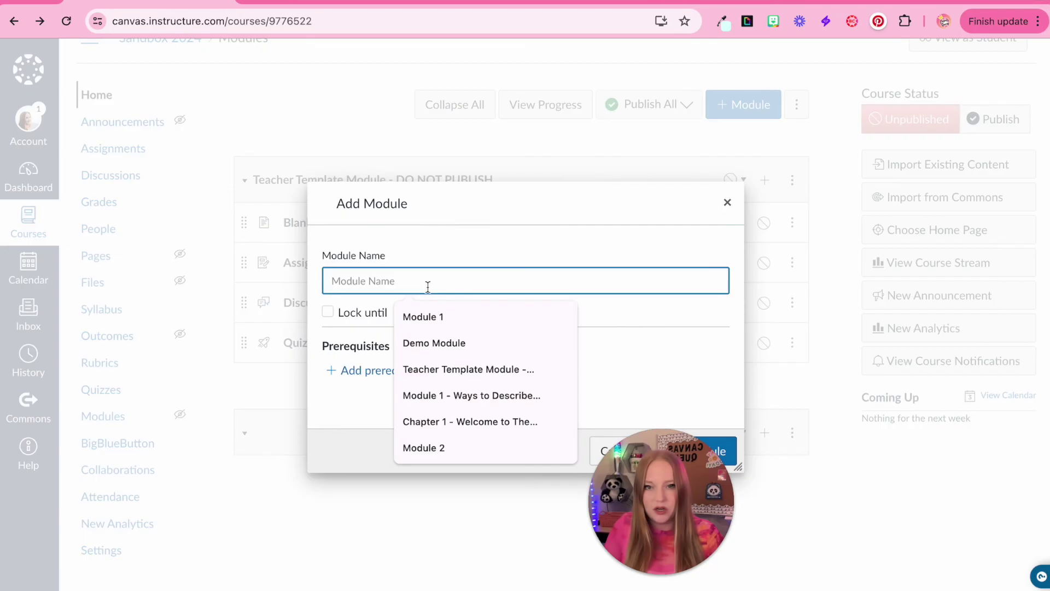
{"action": "left_click", "coordinate": [432, 316]}
{"action": "left_click", "coordinate": [714, 451]}
Step: Duplicate Blank Page Template and move the copy into Module 1
{"action": "left_click", "coordinate": [792, 222]}
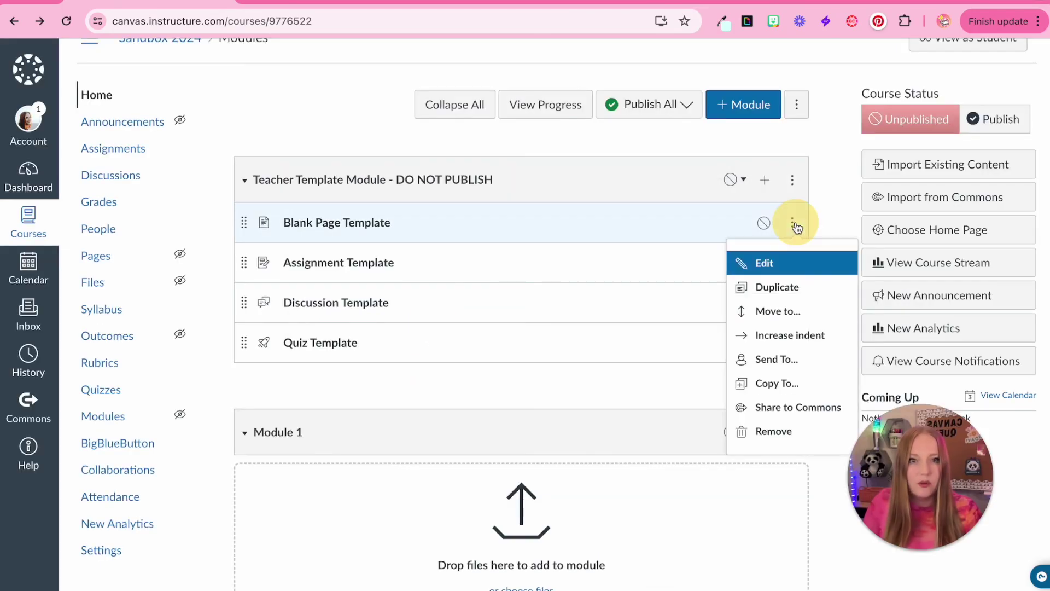
{"action": "left_click", "coordinate": [773, 288]}
{"action": "left_click_drag", "start_coordinate": [244, 263], "coordinate": [246, 505]}
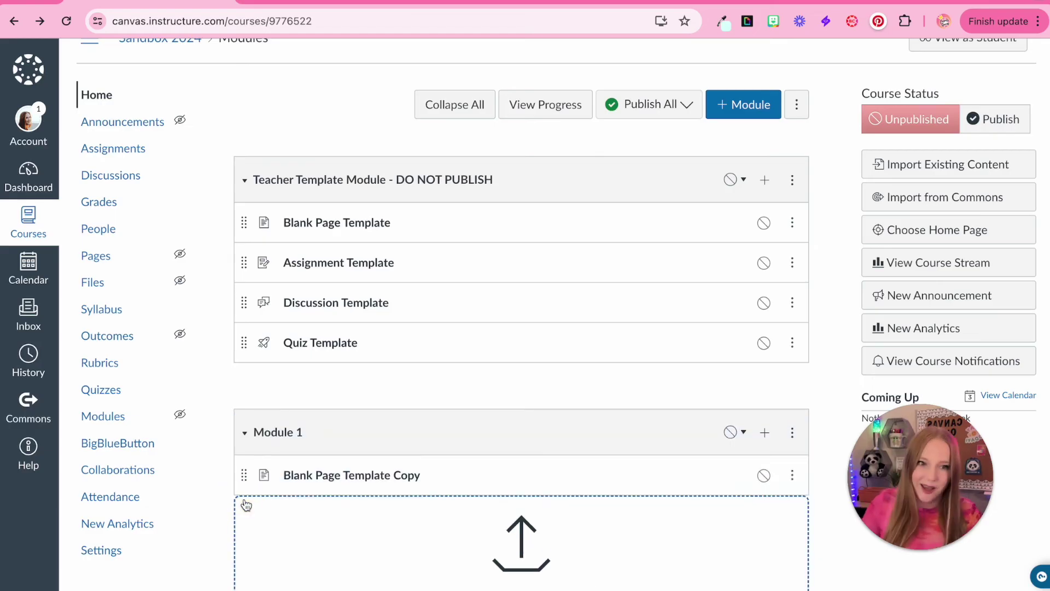
{"action": "scroll", "coordinate": [326, 270], "scroll_direction": "up", "scroll_amount": 5}
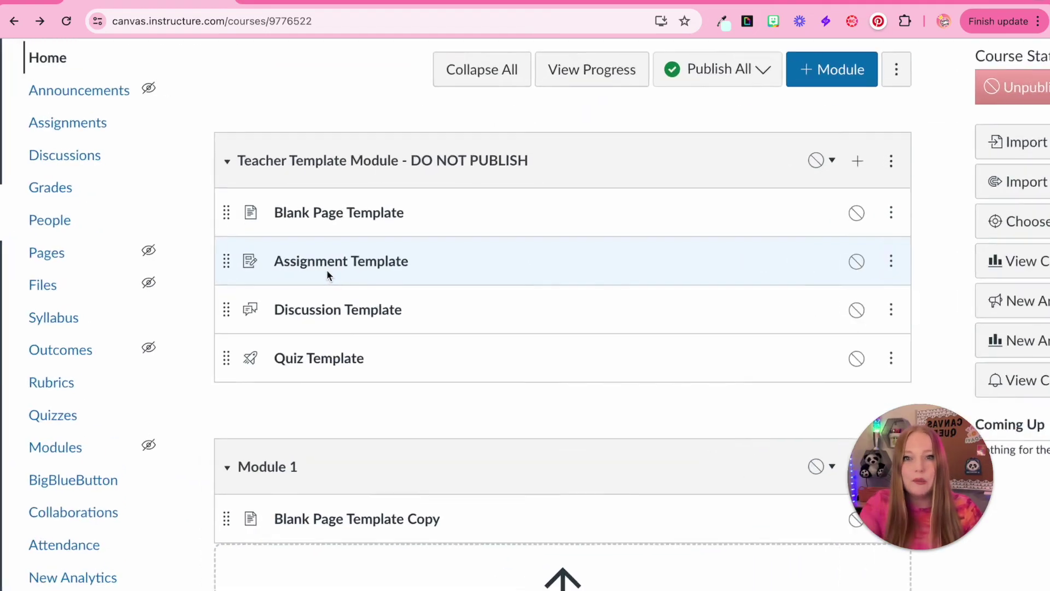
{"action": "scroll", "coordinate": [446, 161], "scroll_direction": "down", "scroll_amount": 5}
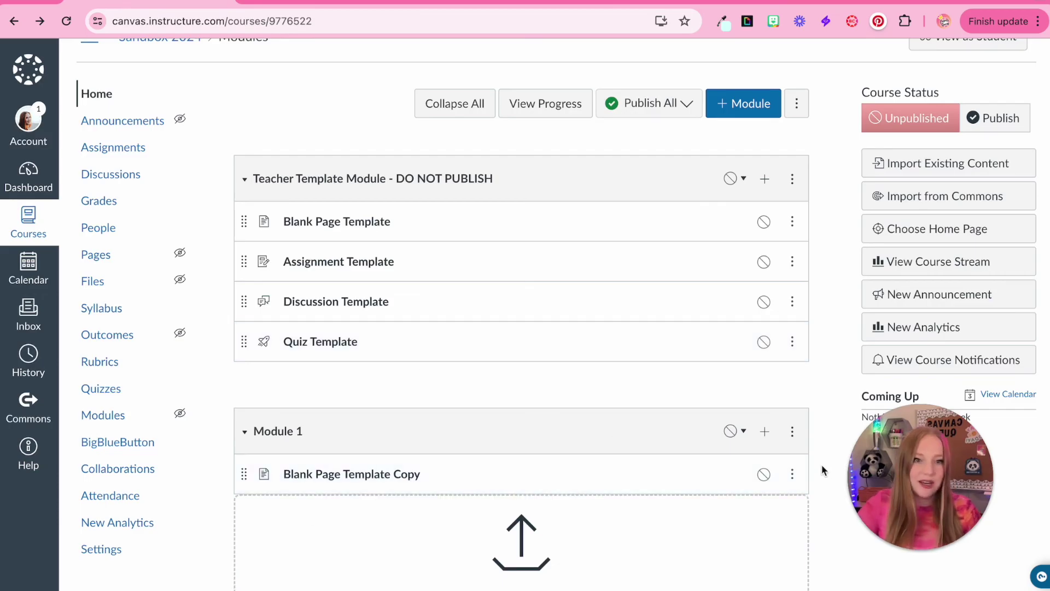
{"action": "left_click", "coordinate": [791, 431]}
Step: Delete Module 1 and confirm the deletion
{"action": "scroll", "coordinate": [754, 462], "scroll_direction": "down", "scroll_amount": 2}
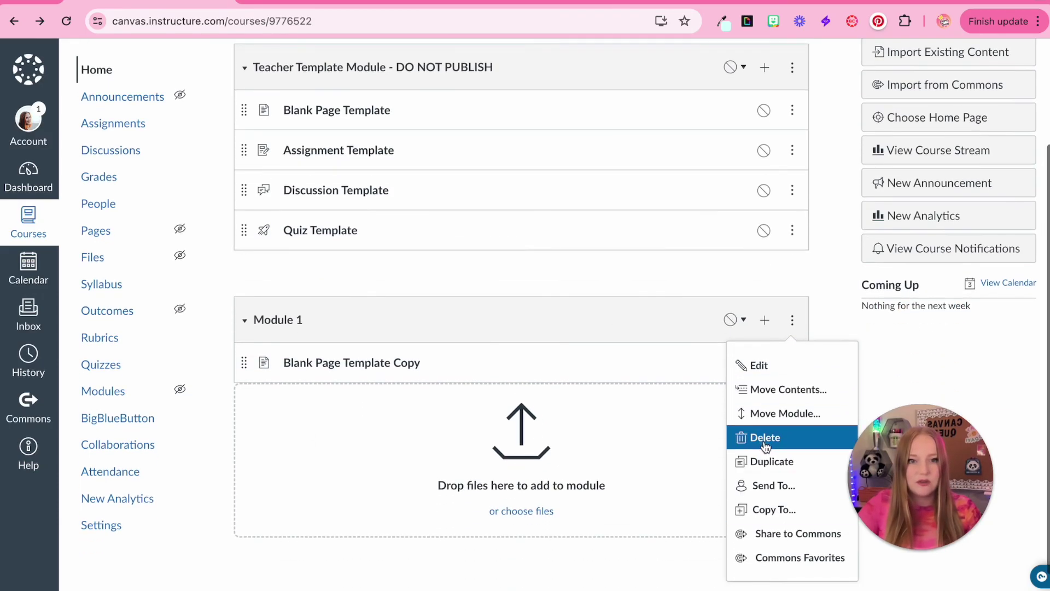
{"action": "left_click", "coordinate": [765, 438]}
{"action": "left_click", "coordinate": [644, 111]}
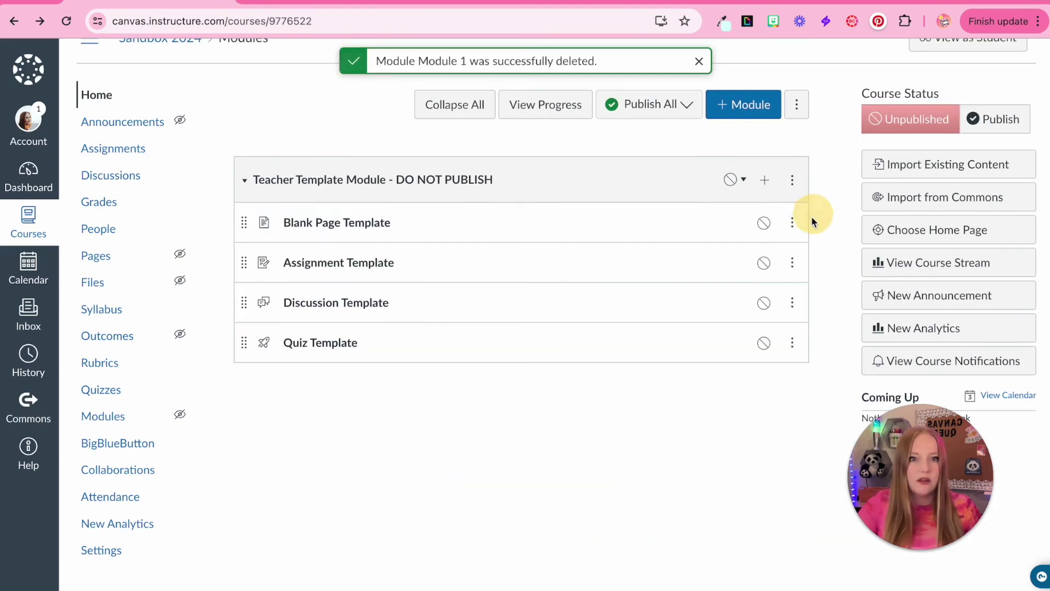
Step: Review Blank Page Template's options menu, then close it without changes
{"action": "left_click", "coordinate": [792, 222]}
{"action": "key", "text": "ctrl+plus"}
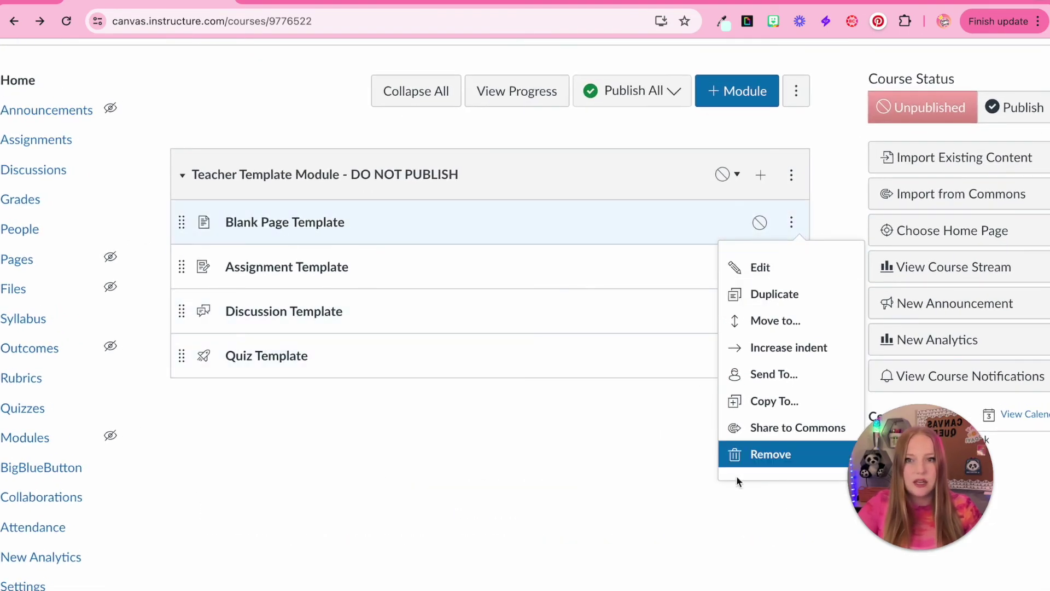
{"action": "scroll", "coordinate": [768, 368], "scroll_direction": "up", "scroll_amount": 5}
{"action": "scroll", "coordinate": [768, 368], "scroll_direction": "right", "scroll_amount": 2}
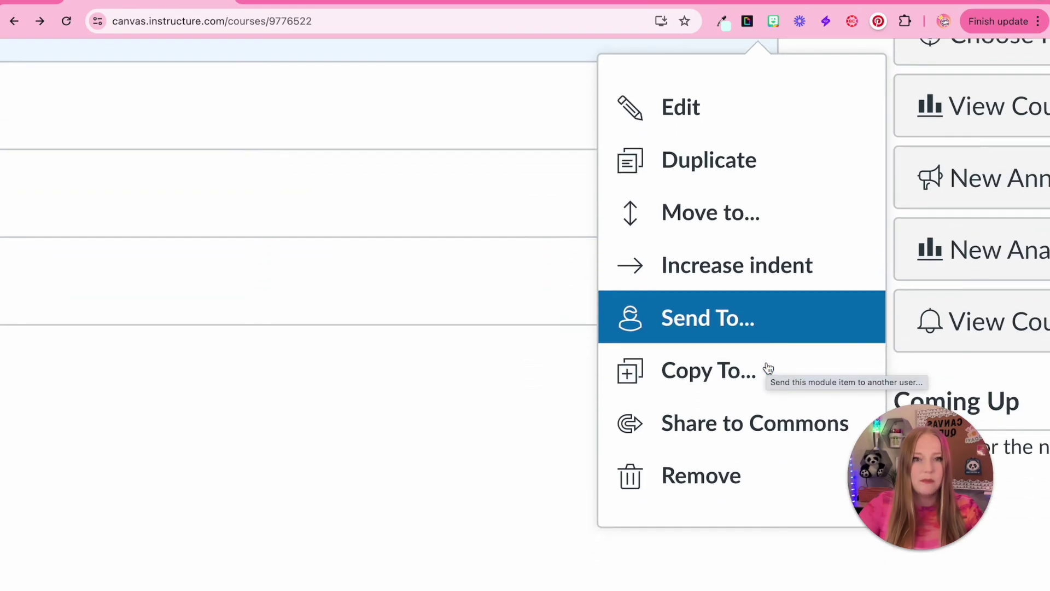
{"action": "scroll", "coordinate": [768, 367], "scroll_direction": "down", "scroll_amount": 1}
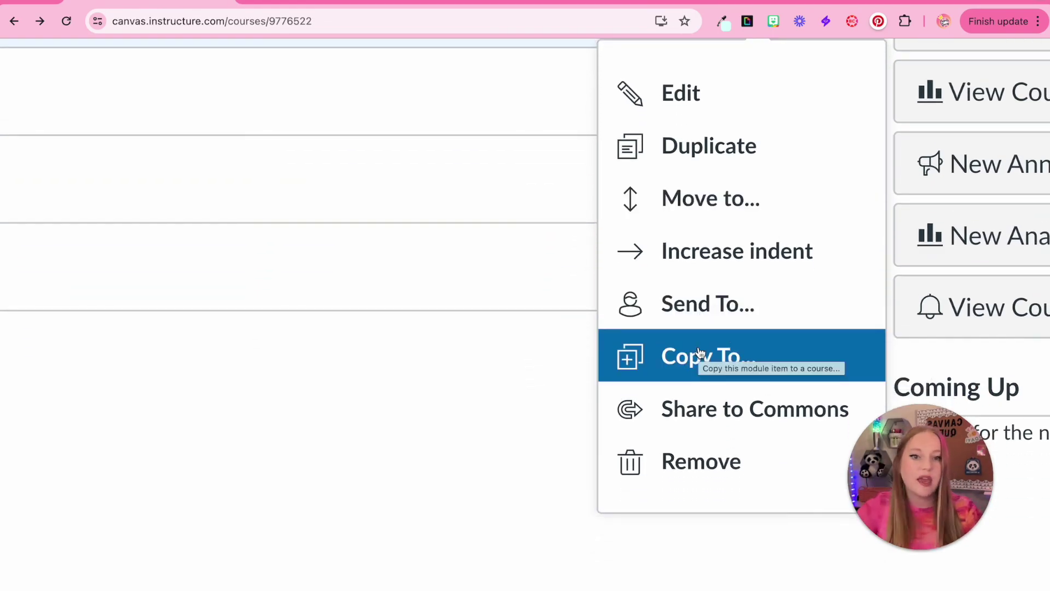
{"action": "scroll", "coordinate": [680, 467], "scroll_direction": "down", "scroll_amount": 5}
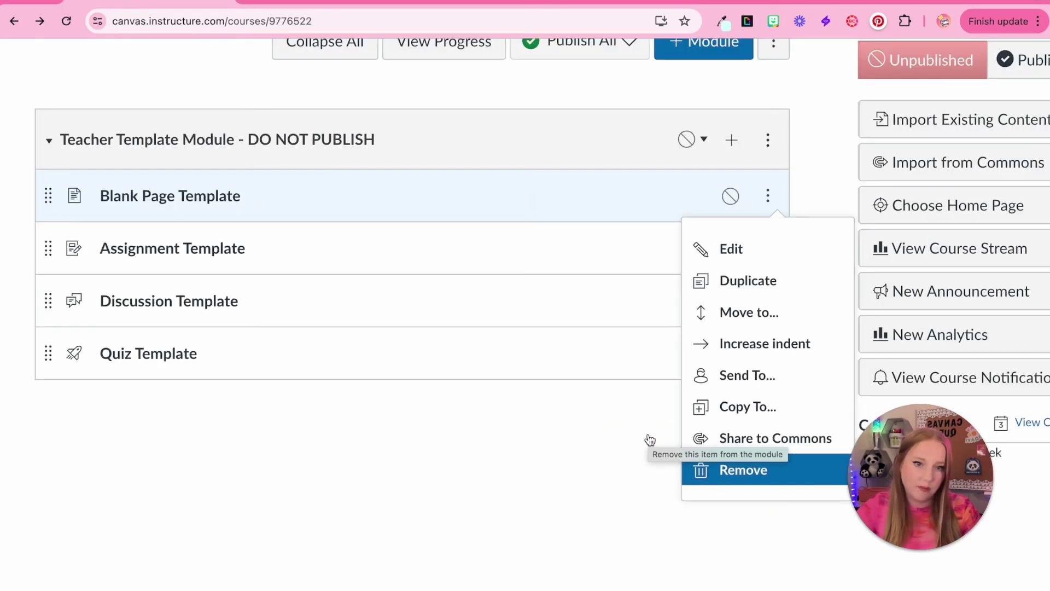
{"action": "left_click", "coordinate": [550, 490]}
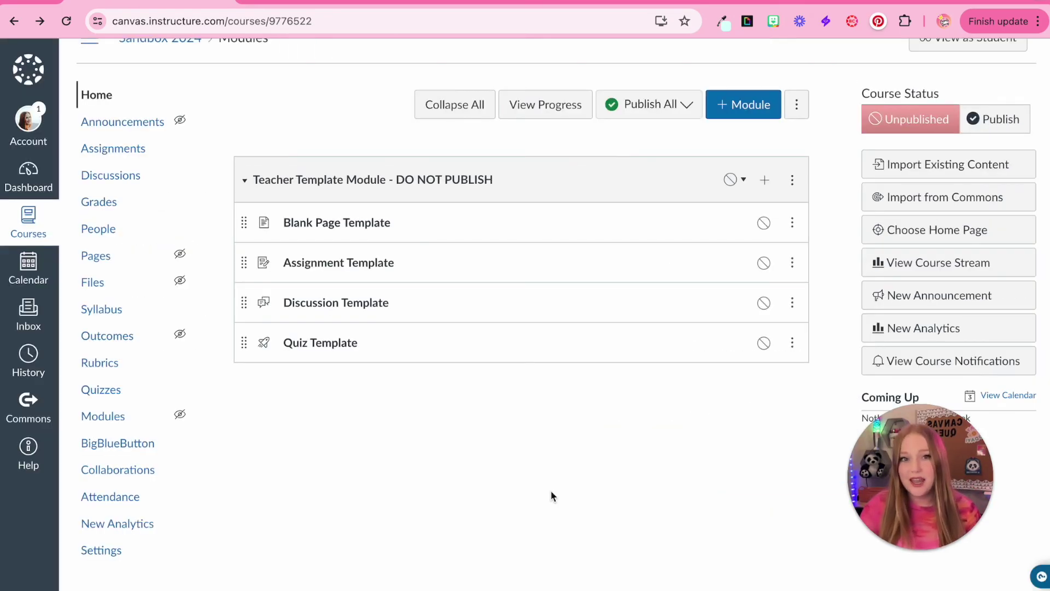